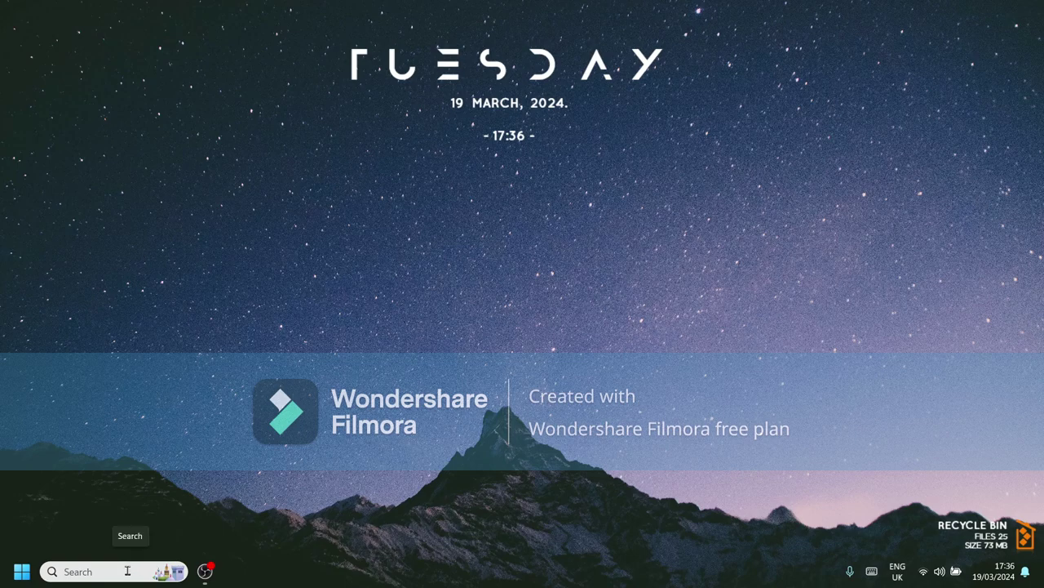
Step: Launch Google Chrome from the Start panel's Recent list via the taskbar search
left_click(123, 573)
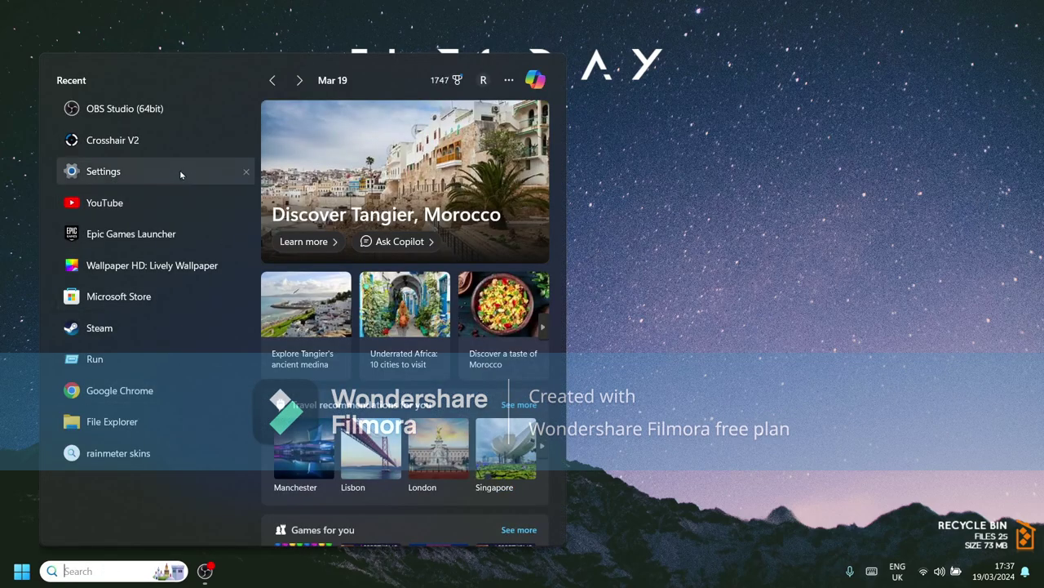
left_click(120, 390)
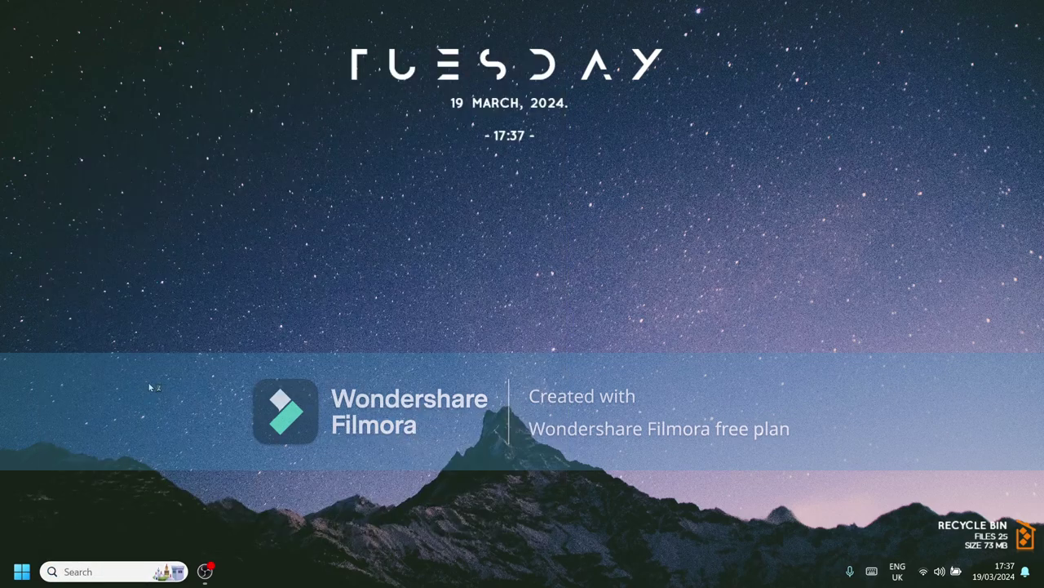
Step: Pick the Chrome profile, tidy up the tabs, and search Google for 'curseforge'
left_click(330, 328)
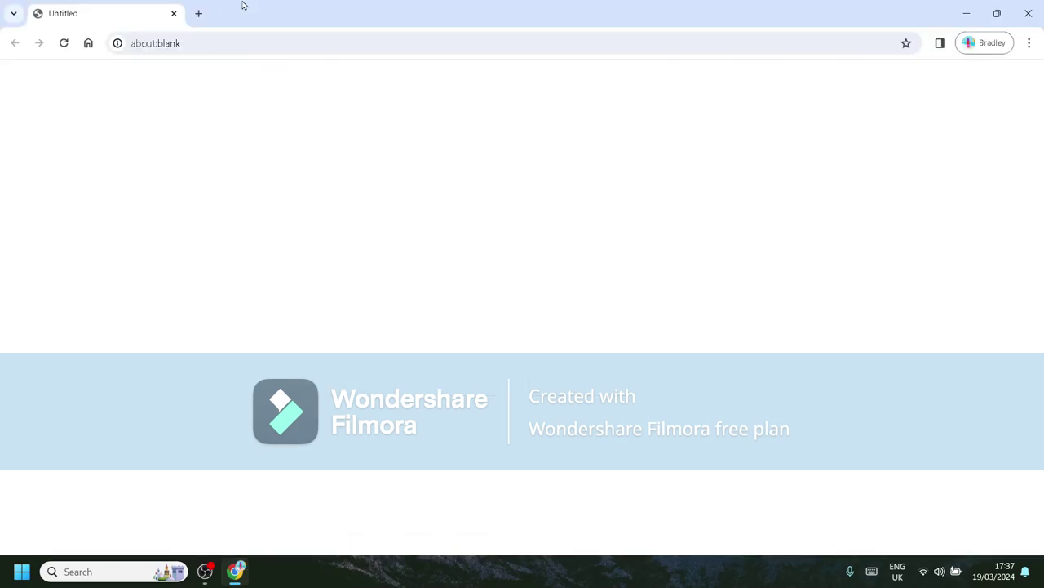
left_click(199, 14)
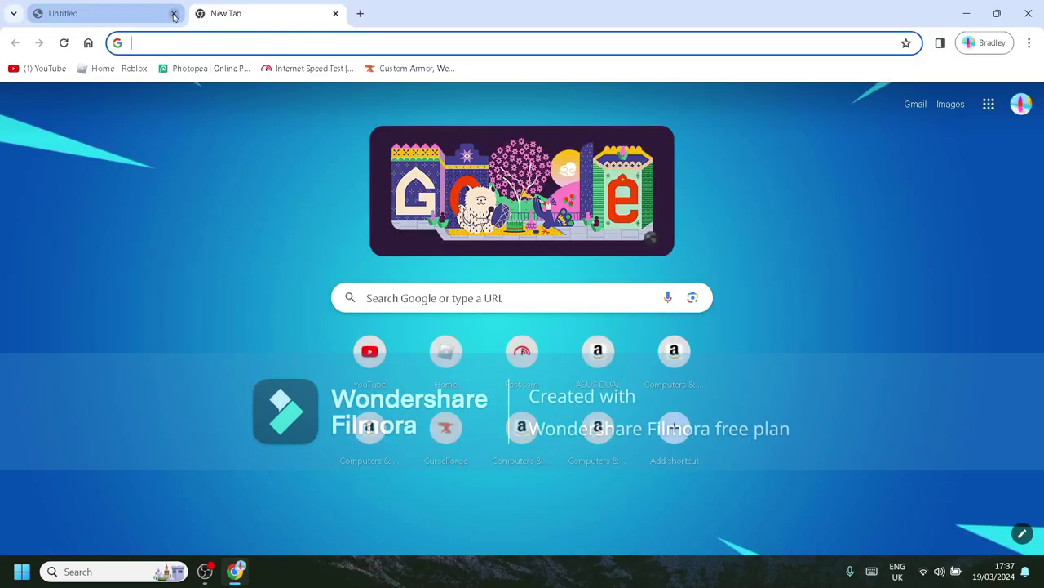
left_click(174, 14)
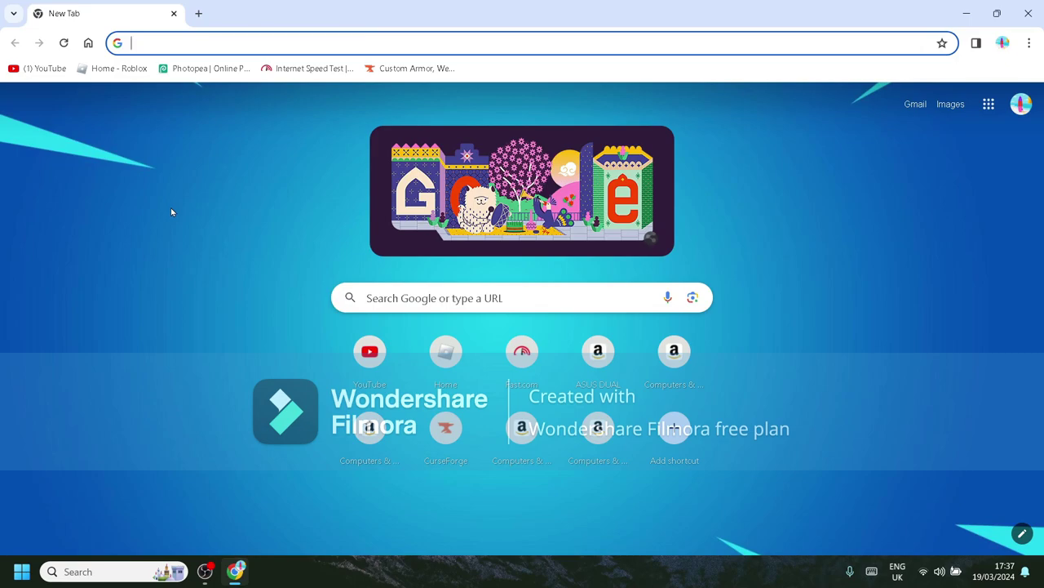
type("cu")
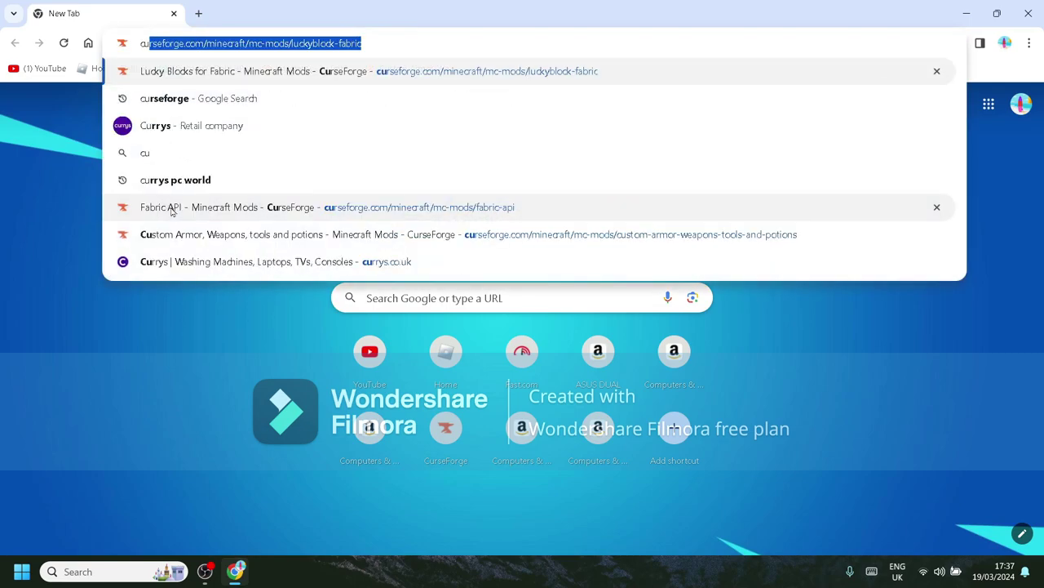
type("rse")
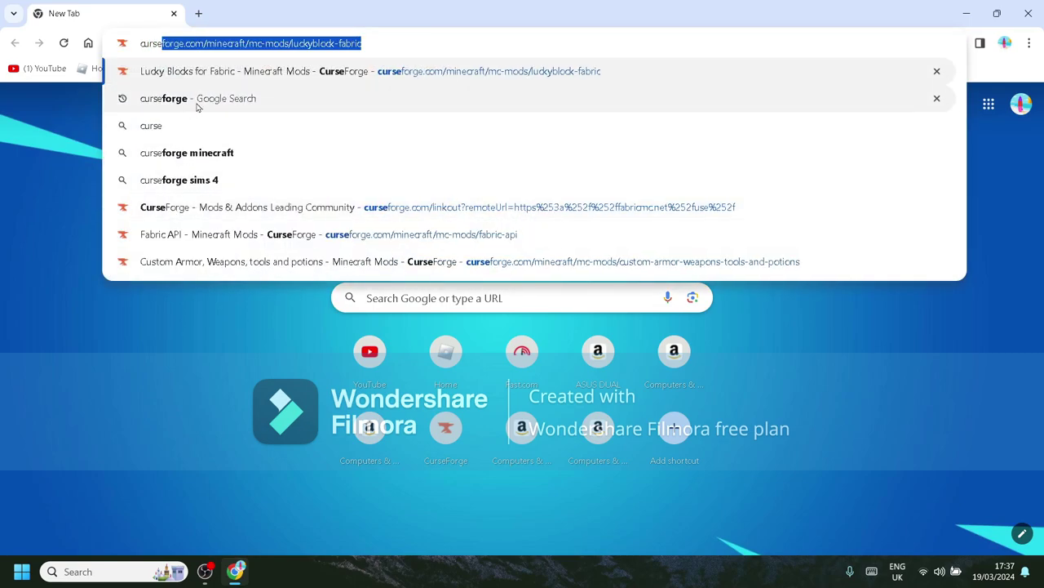
left_click(197, 107)
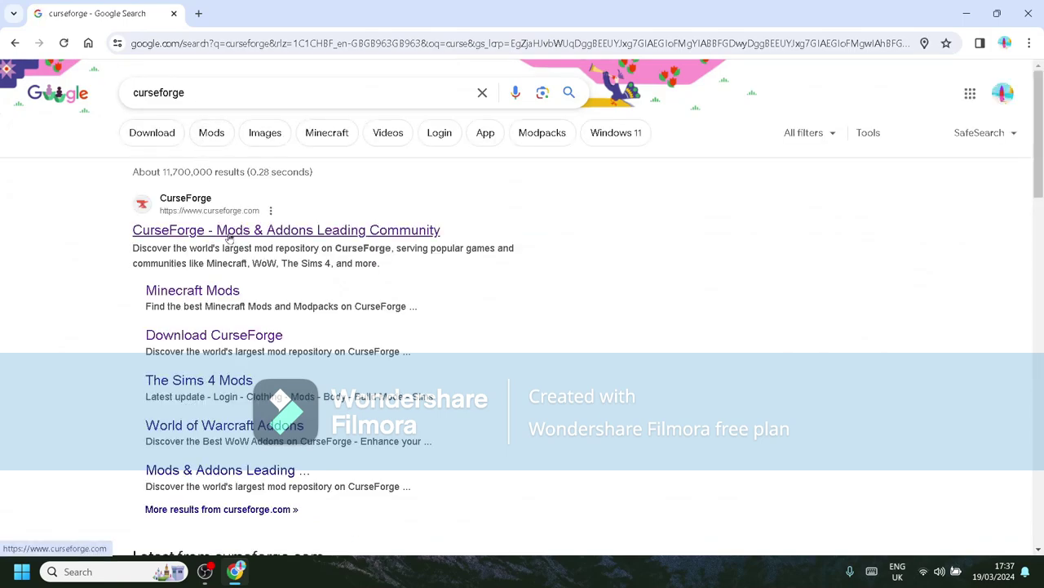
Step: Open the CurseForge site, choose Minecraft from Featured Games, and focus the mod search box
left_click(229, 232)
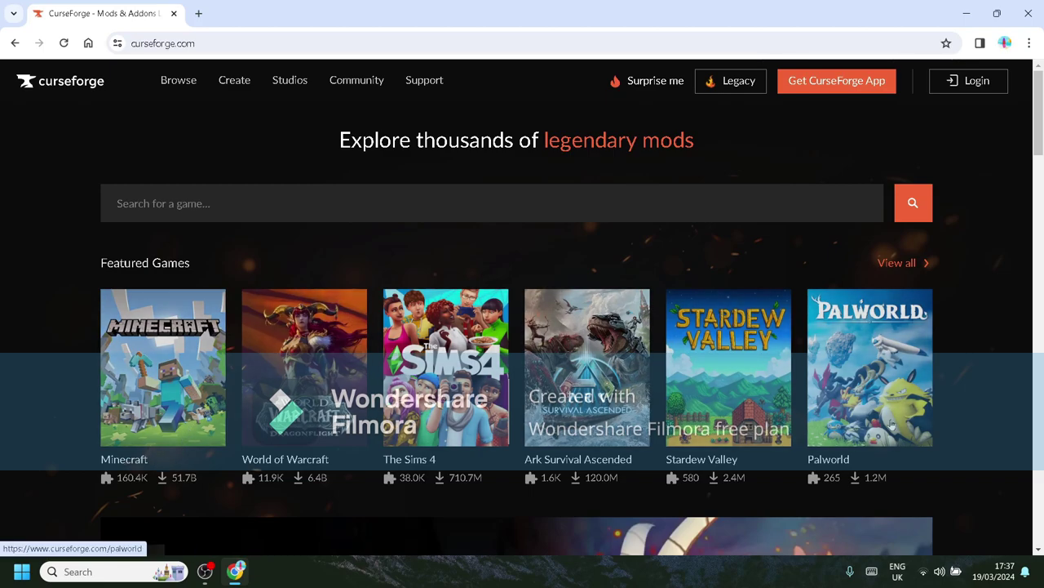
scroll(616, 415, "down", 2)
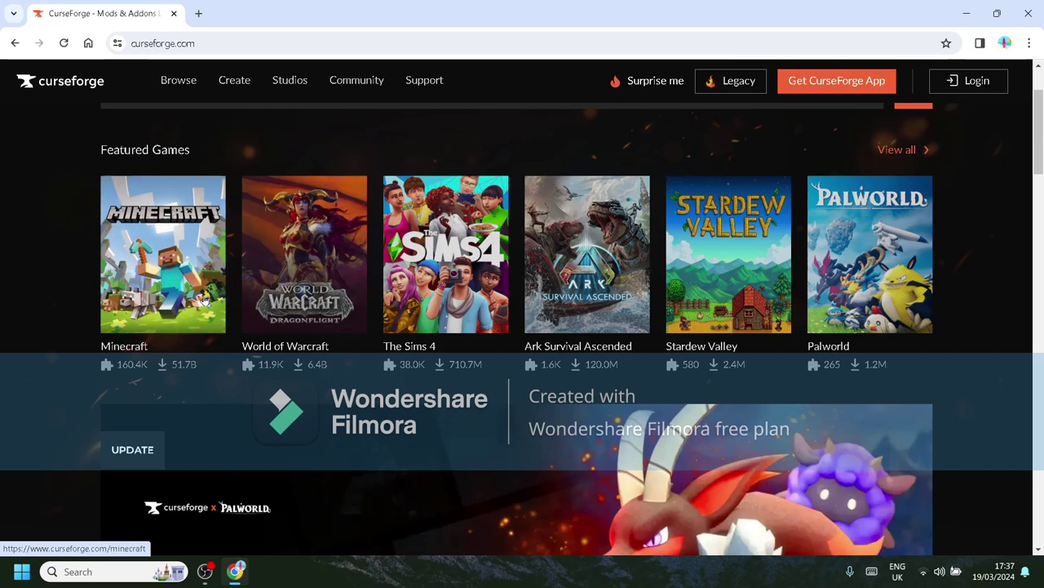
left_click(178, 284)
scroll(343, 315, "down", 2)
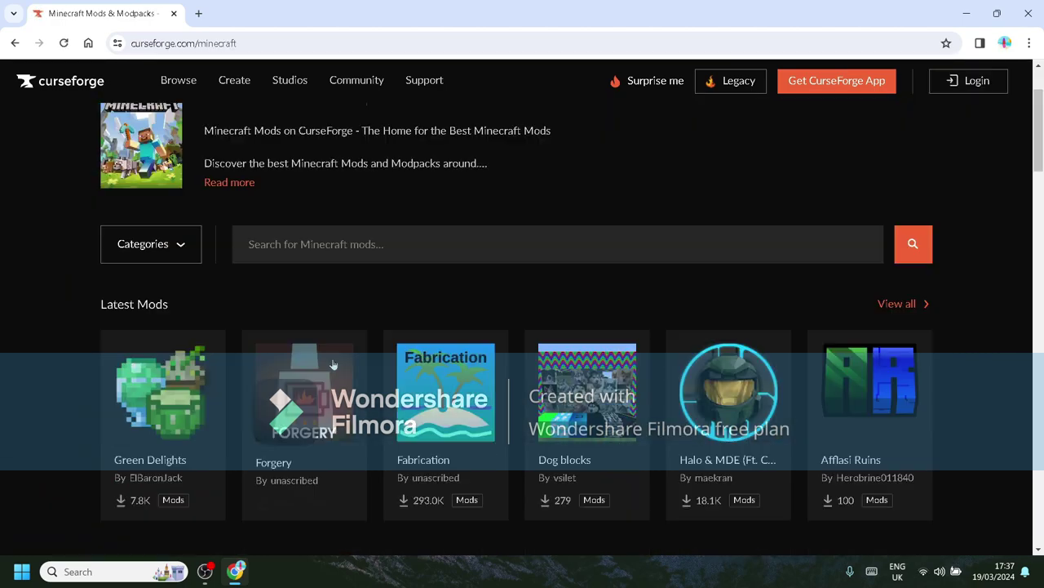
left_click(437, 236)
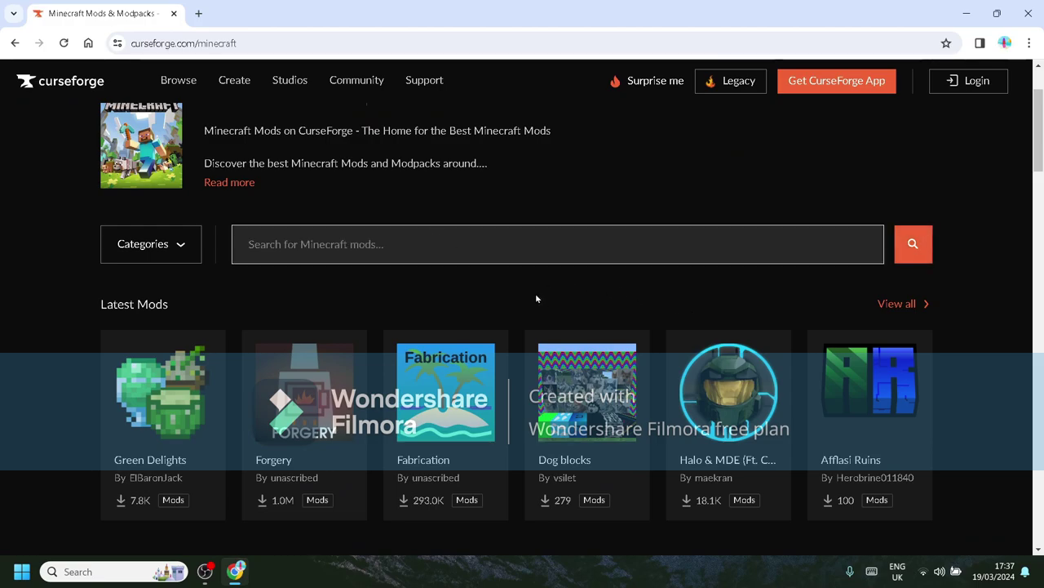
Step: Search CurseForge Minecraft mods for 'Lucky block', then 'Lucky block mod'
type("Lucky bloc")
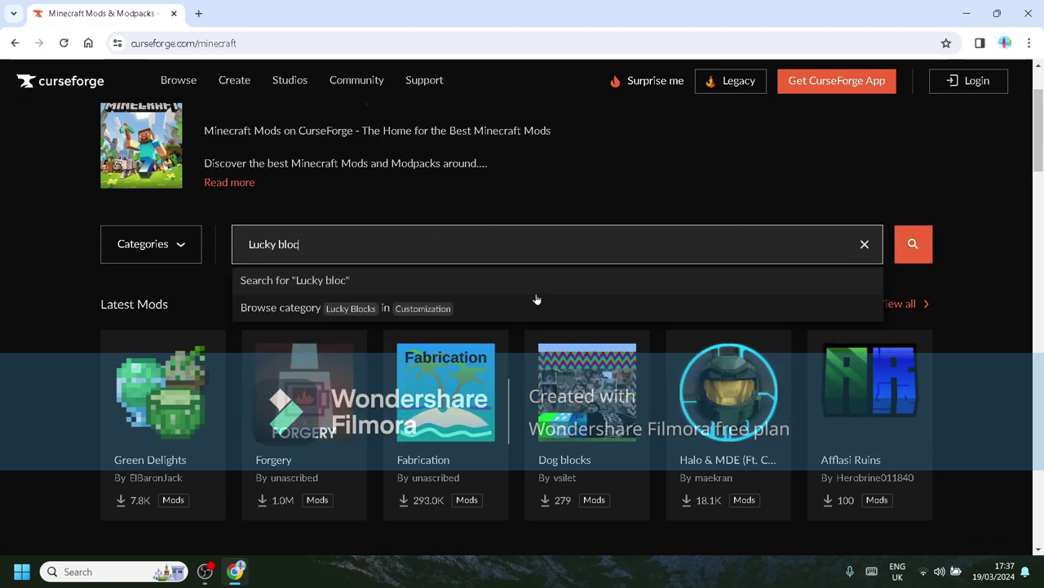
type("k")
key("Return")
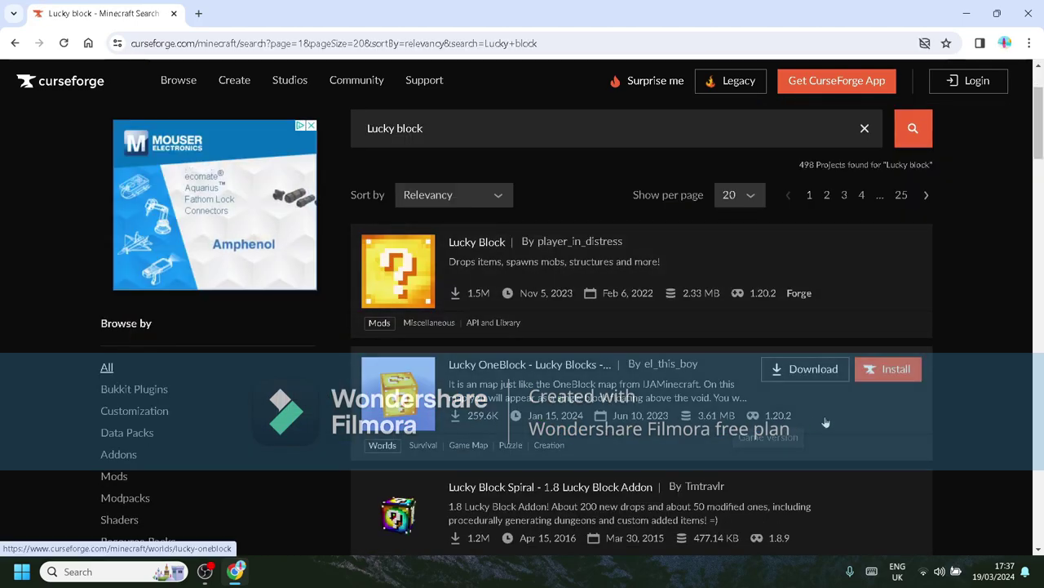
scroll(976, 393, "down", 3)
scroll(522, 273, "up", 6)
left_click(501, 242)
type("mod")
key("Return")
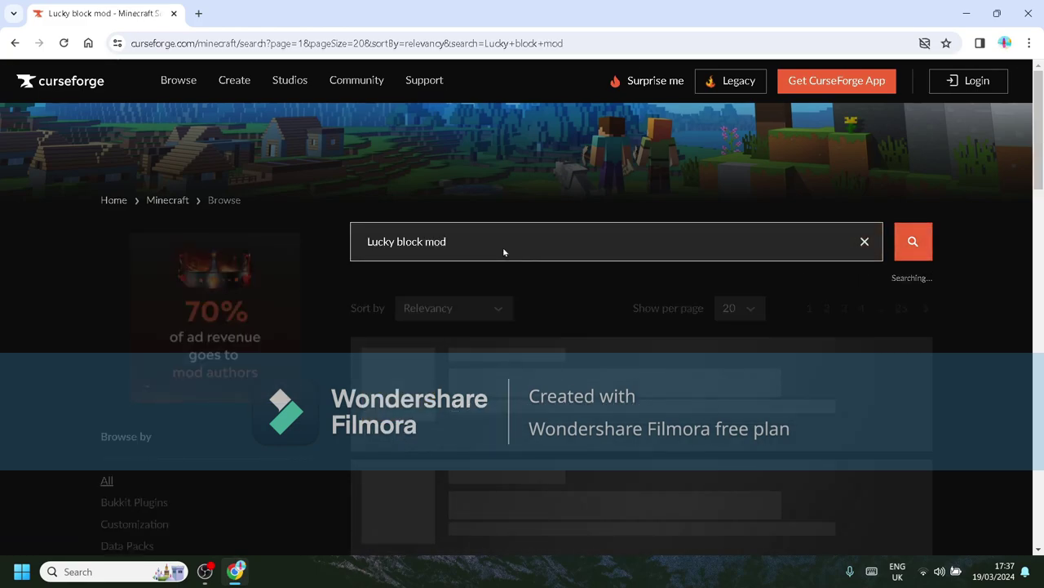
scroll(886, 253, "down", 8)
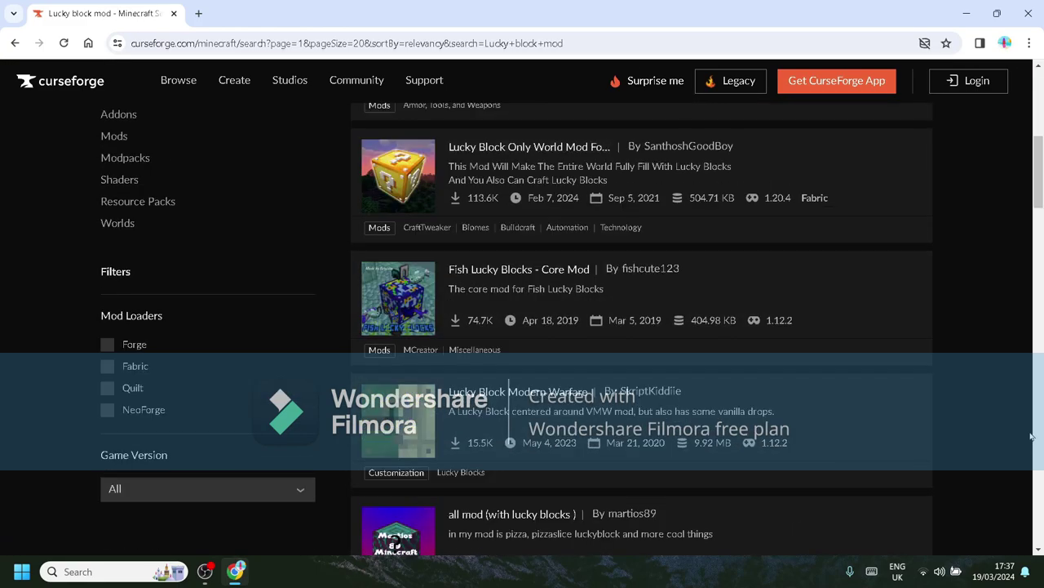
scroll(1009, 392, "down", 8)
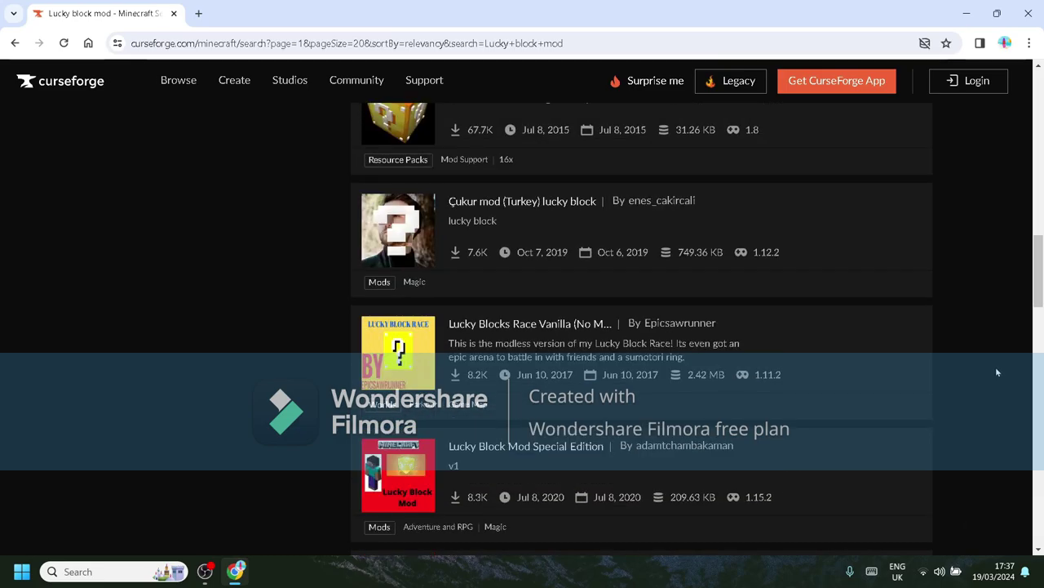
scroll(996, 370, "down", 4)
scroll(947, 375, "down", 8)
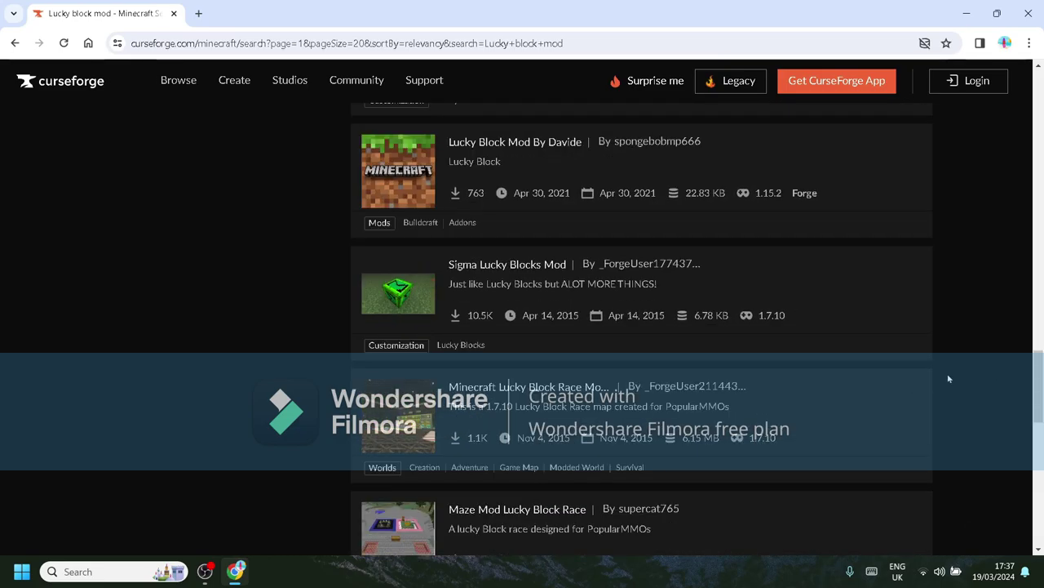
scroll(667, 286, "up", 20)
Step: Refine the mod search to 'fabric lucky block'
left_click_drag(504, 234, 412, 243)
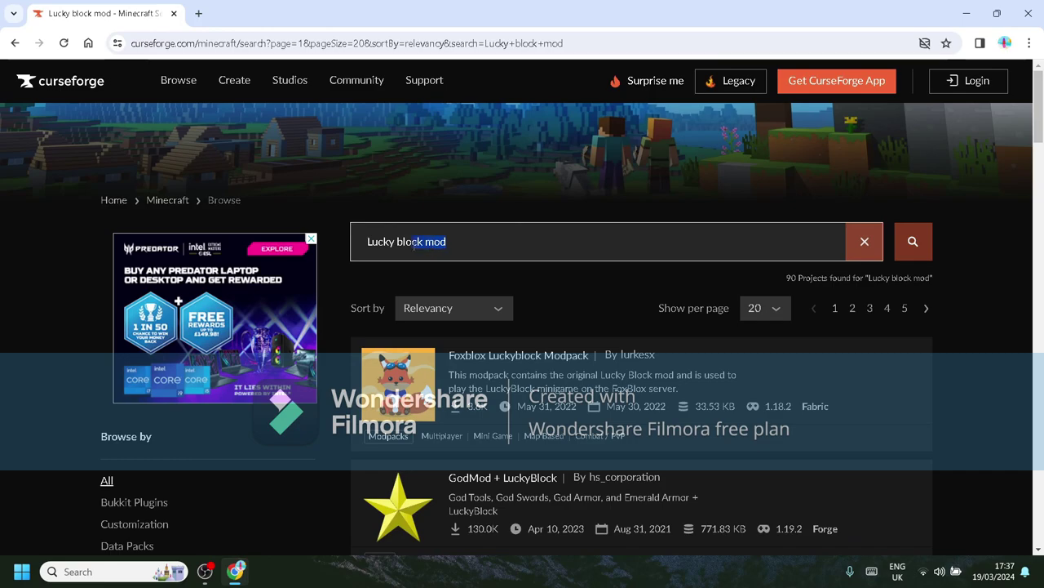
type("fabric")
key("Return")
scroll(711, 307, "down", 2)
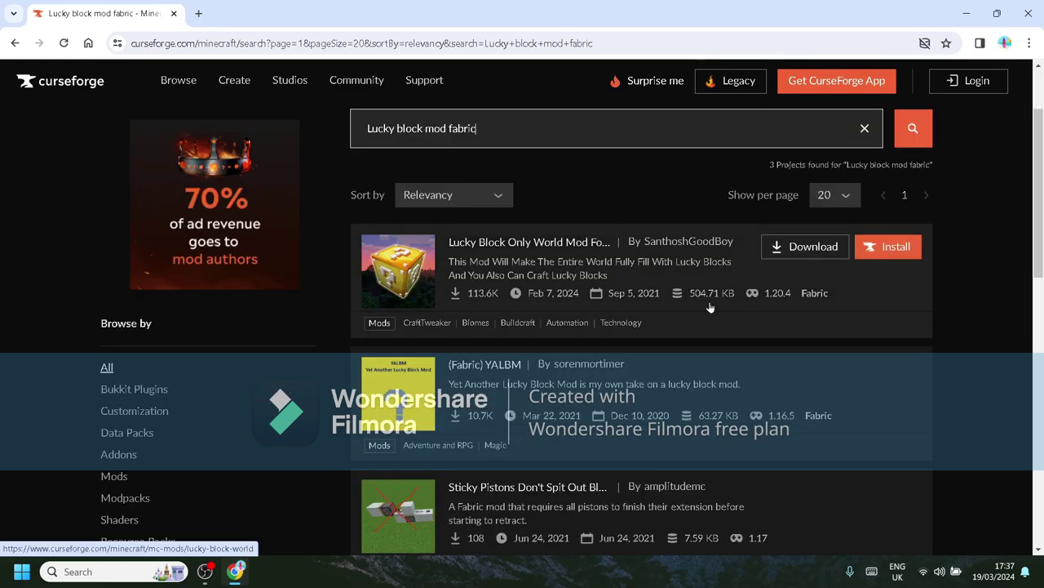
scroll(783, 345, "up", 3)
left_click_drag(511, 241, 318, 250)
key("BackSpace")
type("fabric l")
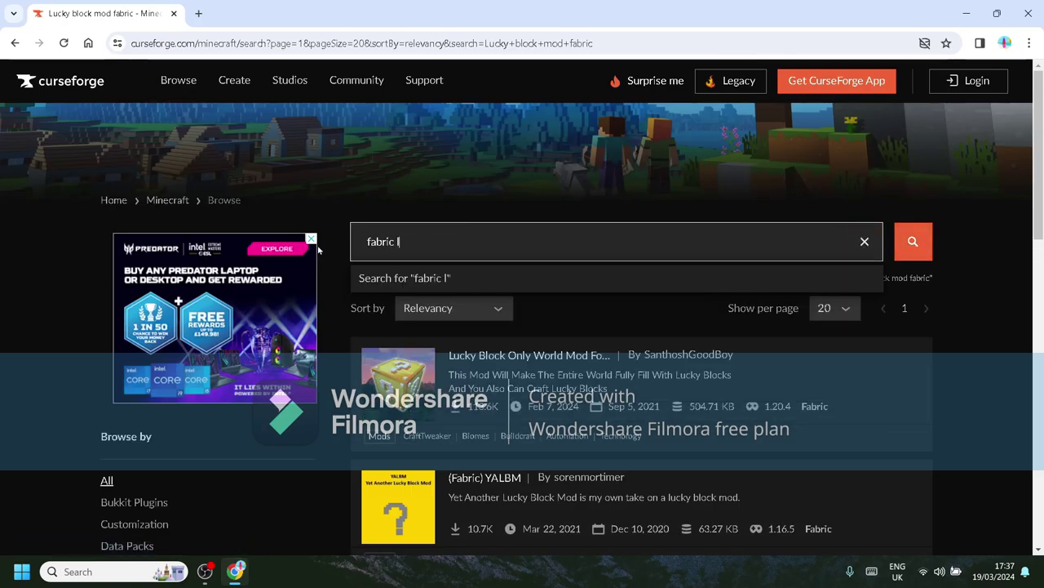
type("ucky block")
key("Return")
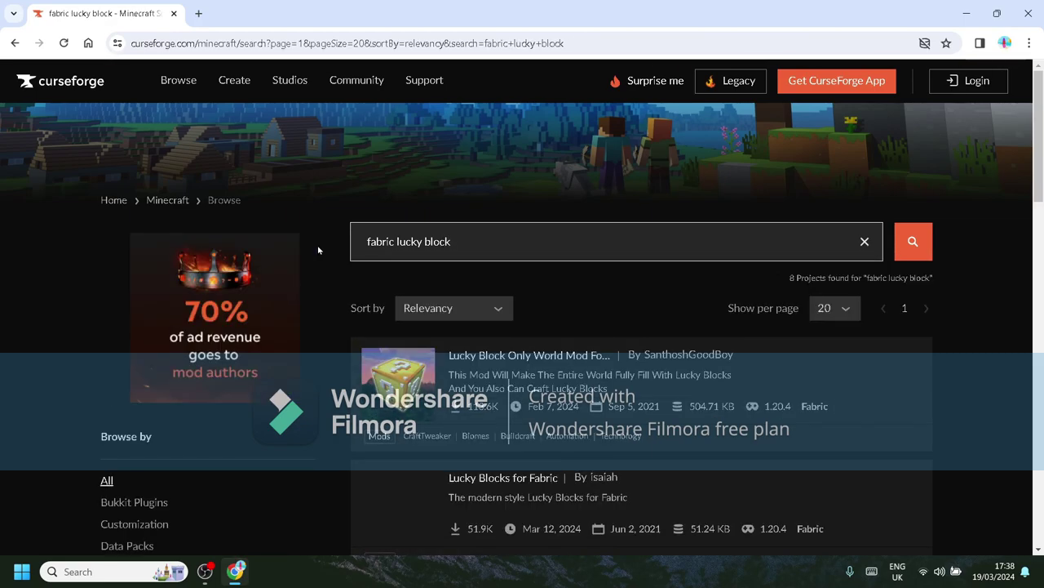
scroll(598, 397, "down", 1)
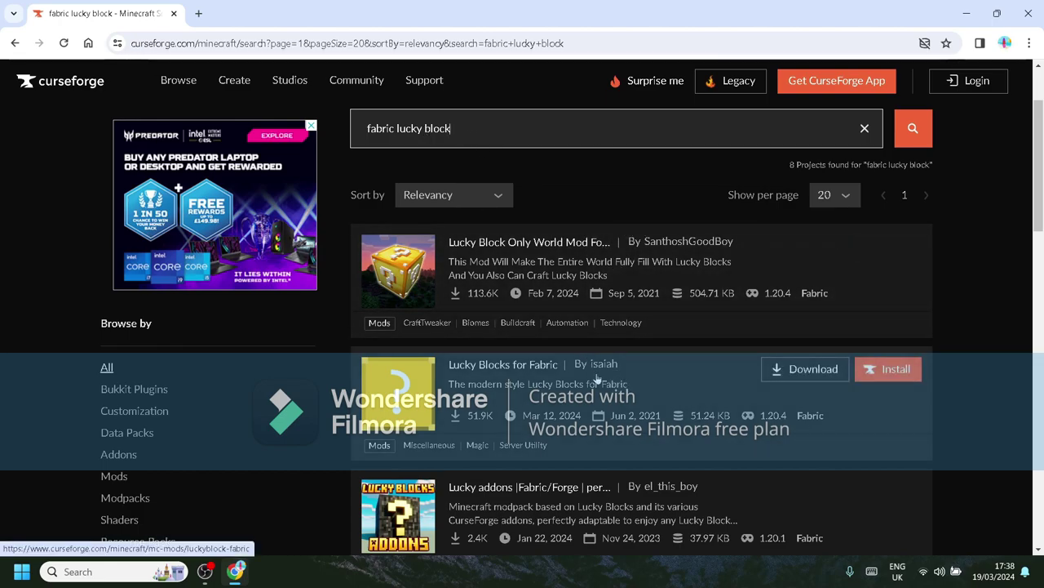
Step: Open Lucky Blocks for Fabric, show its Files list, and start a new tab
left_click(659, 376)
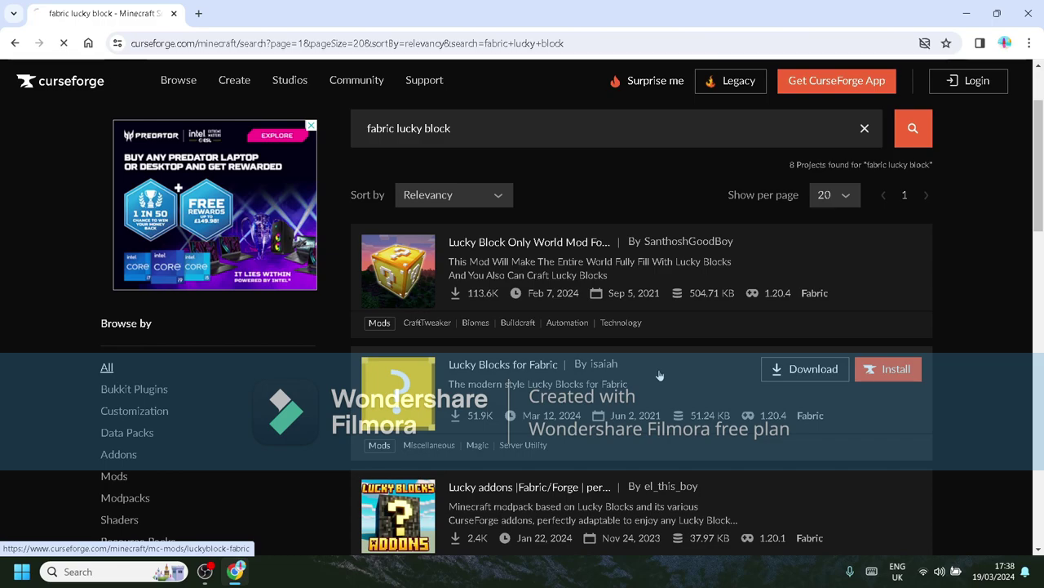
scroll(298, 304, "down", 1)
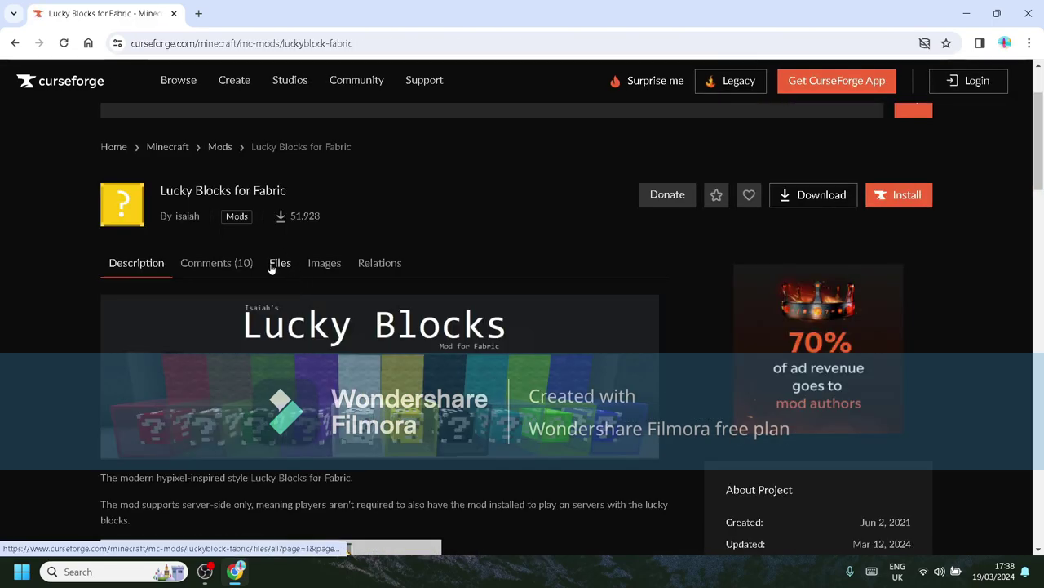
left_click(279, 263)
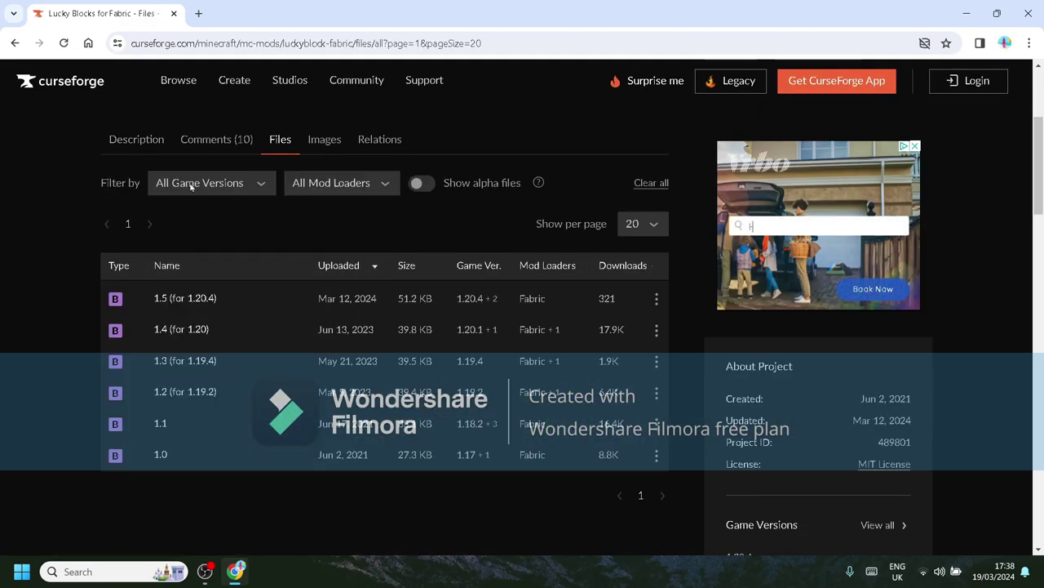
left_click(200, 13)
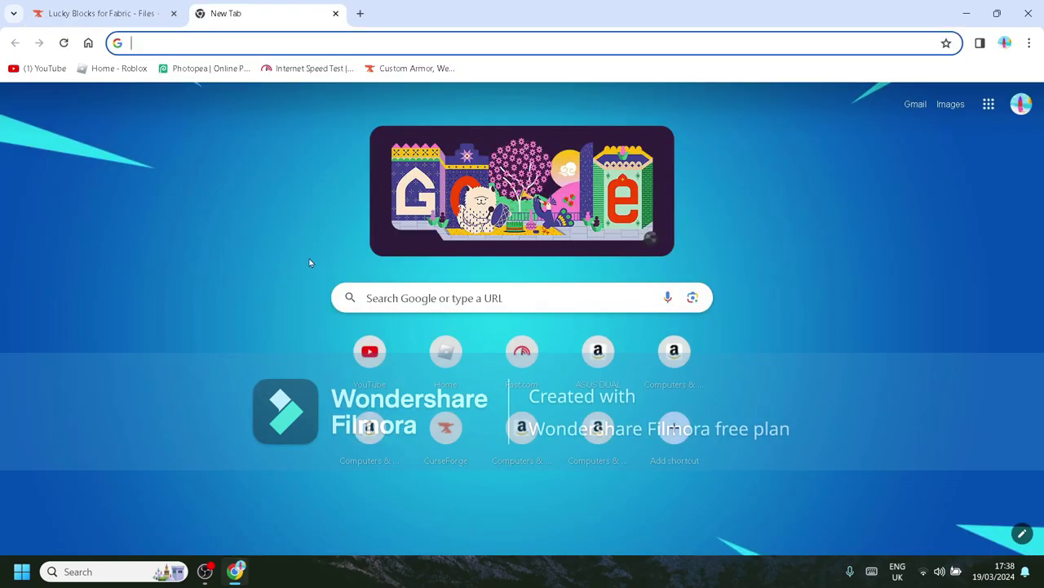
Step: Search 'fabric minecraft 1.20.4' and download the Windows Fabric installer from fabricmc.net
type("Fas")
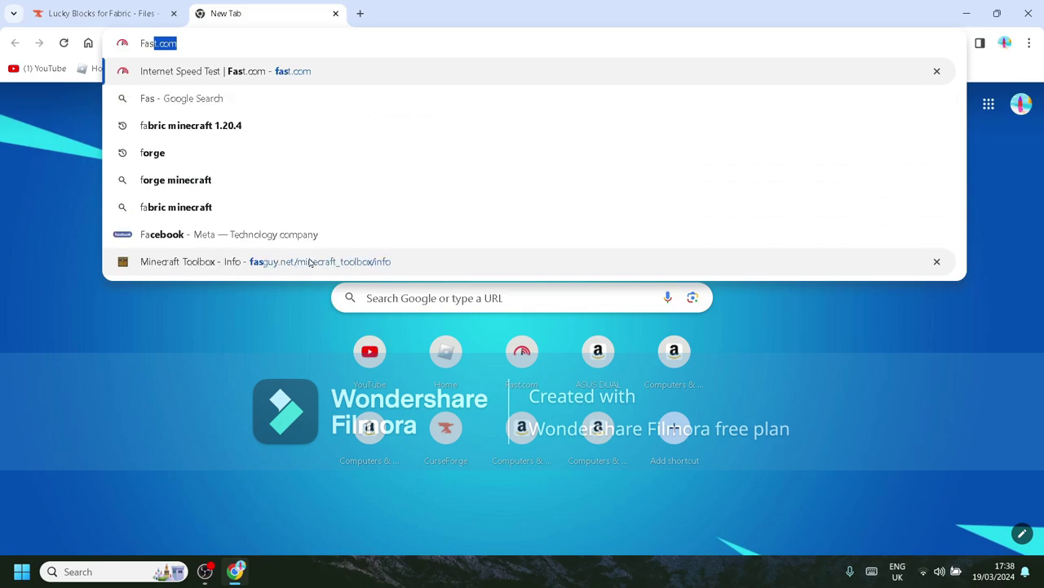
type("b")
key("BackSpace")
key("BackSpace")
type("bric")
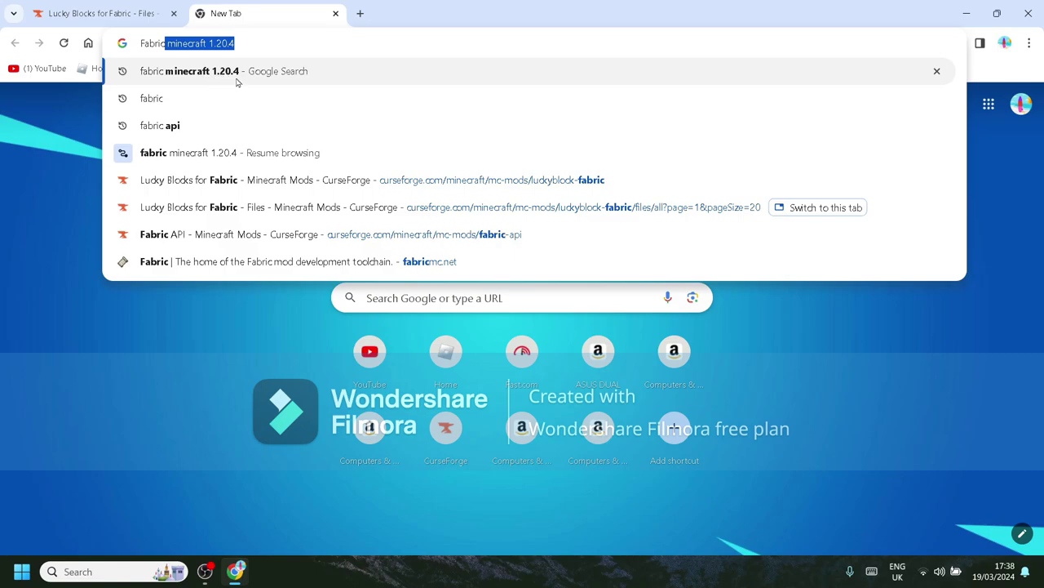
left_click(237, 80)
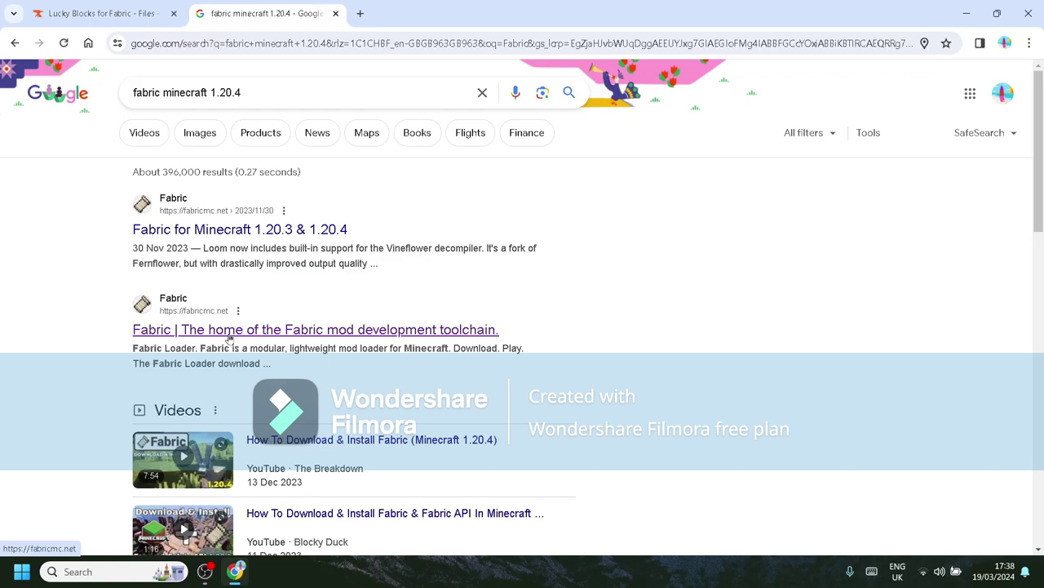
left_click(229, 331)
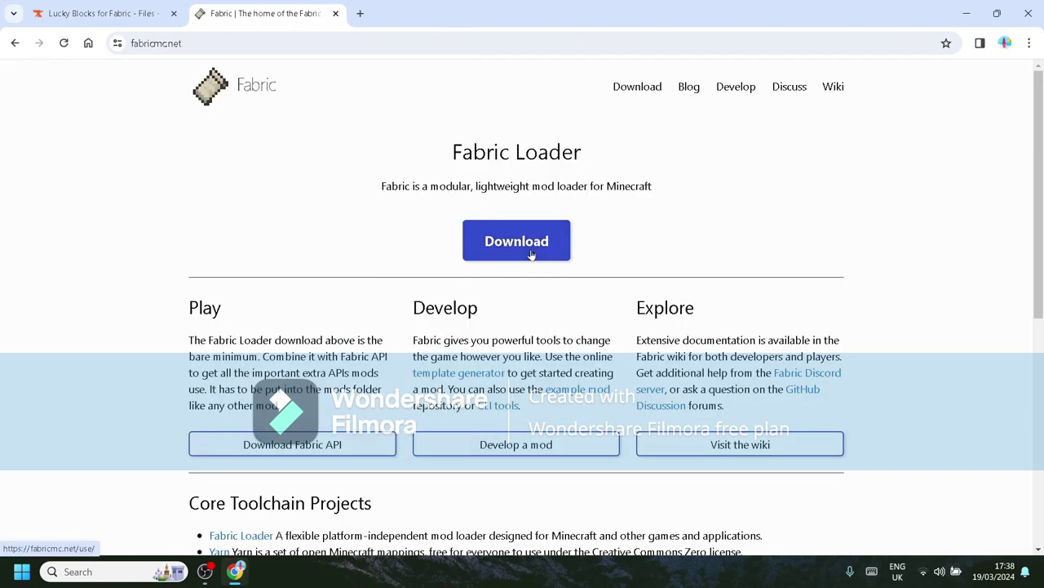
left_click(531, 256)
left_click(527, 220)
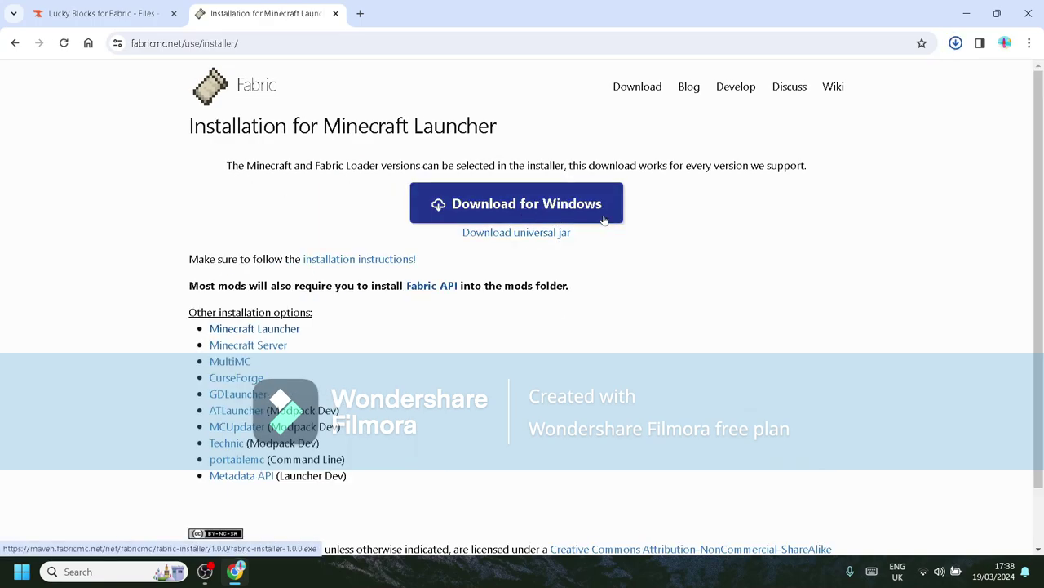
Step: In a new tab, go to CurseForge's Minecraft mods and search for 'Fabric Api'
left_click(358, 12)
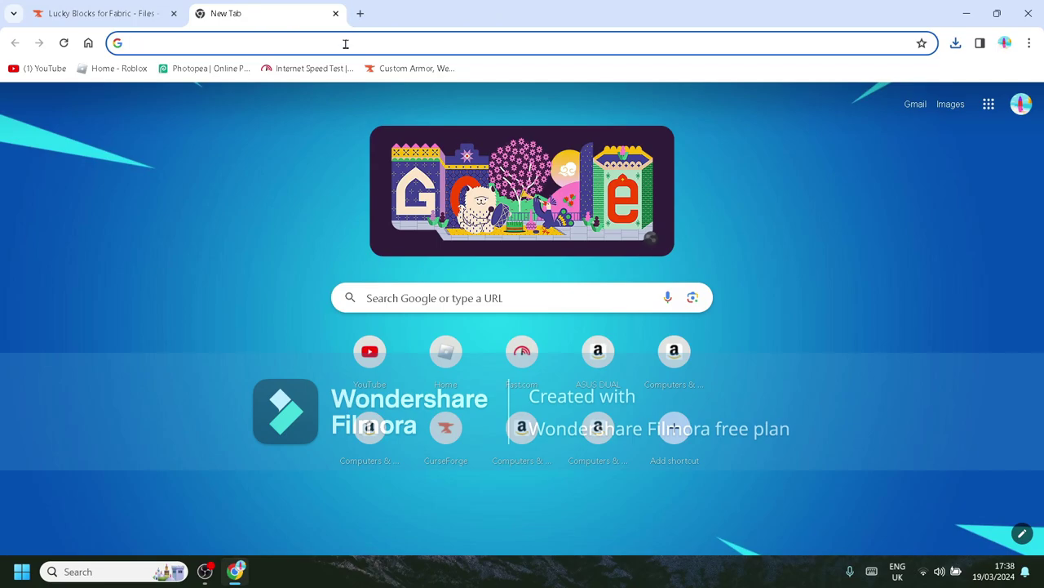
type("curs")
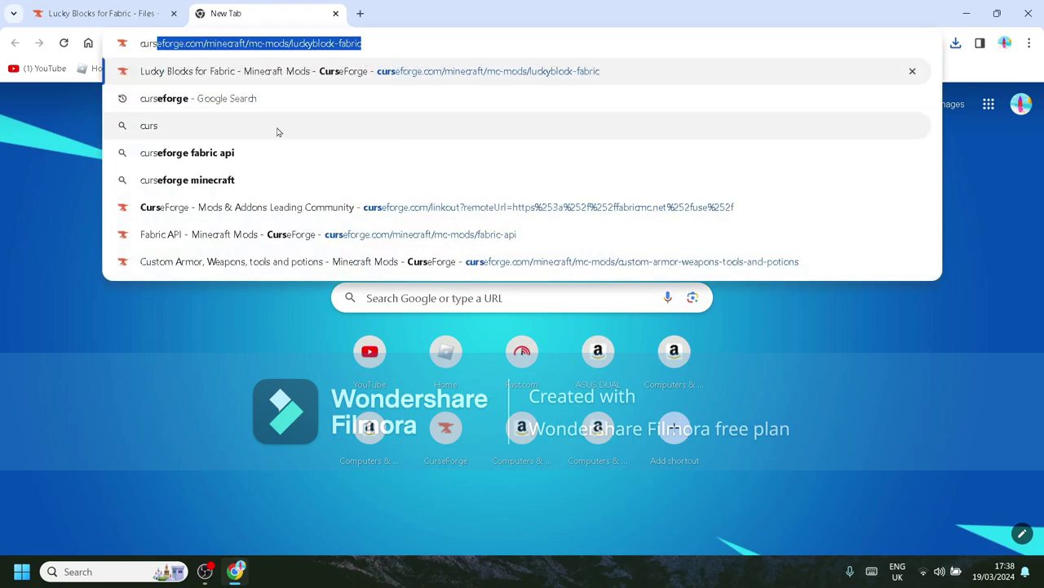
left_click(251, 100)
left_click(271, 230)
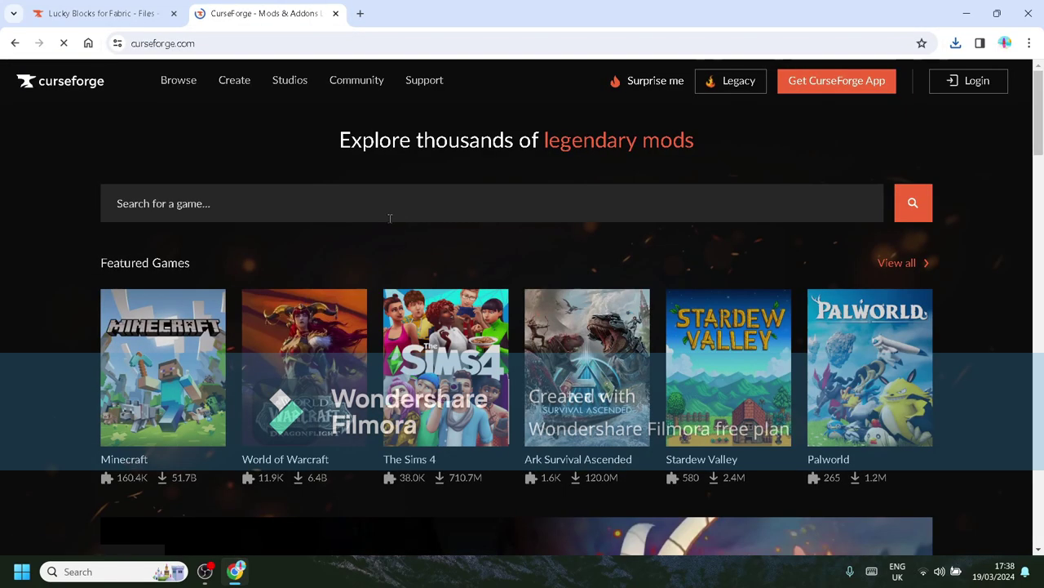
left_click(106, 320)
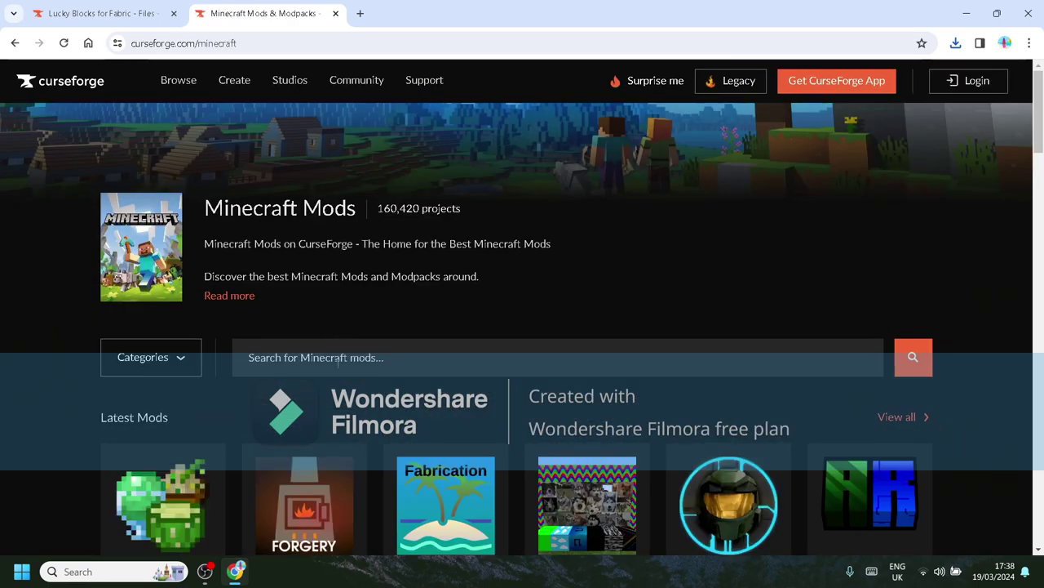
left_click(435, 375)
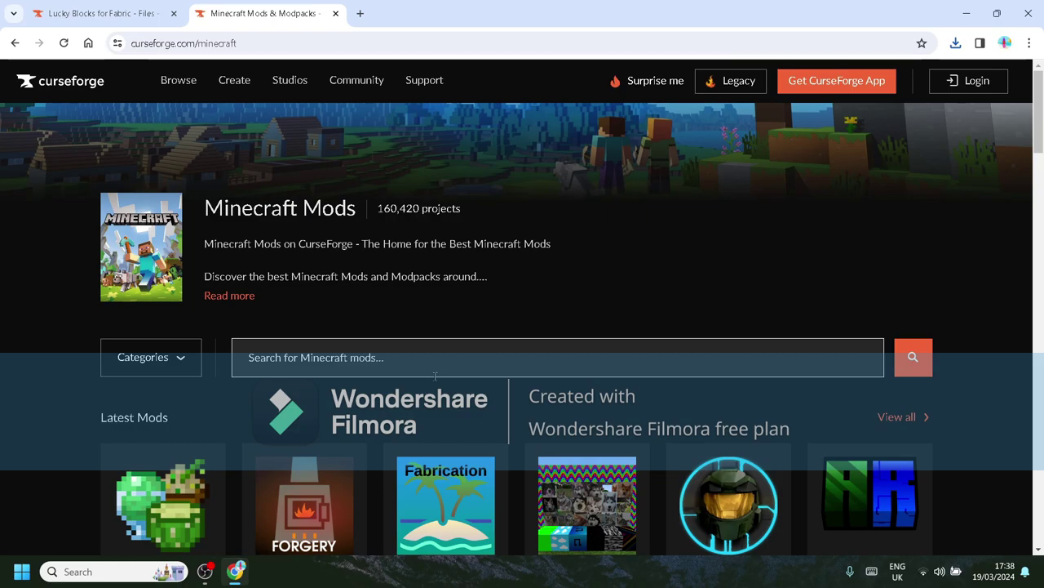
type("Fabric Api")
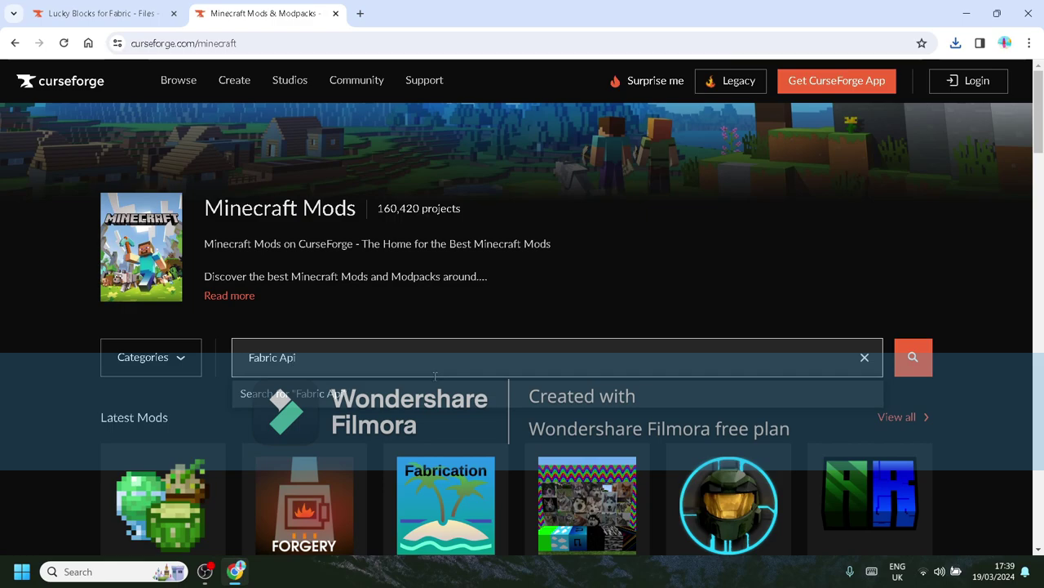
key("Return")
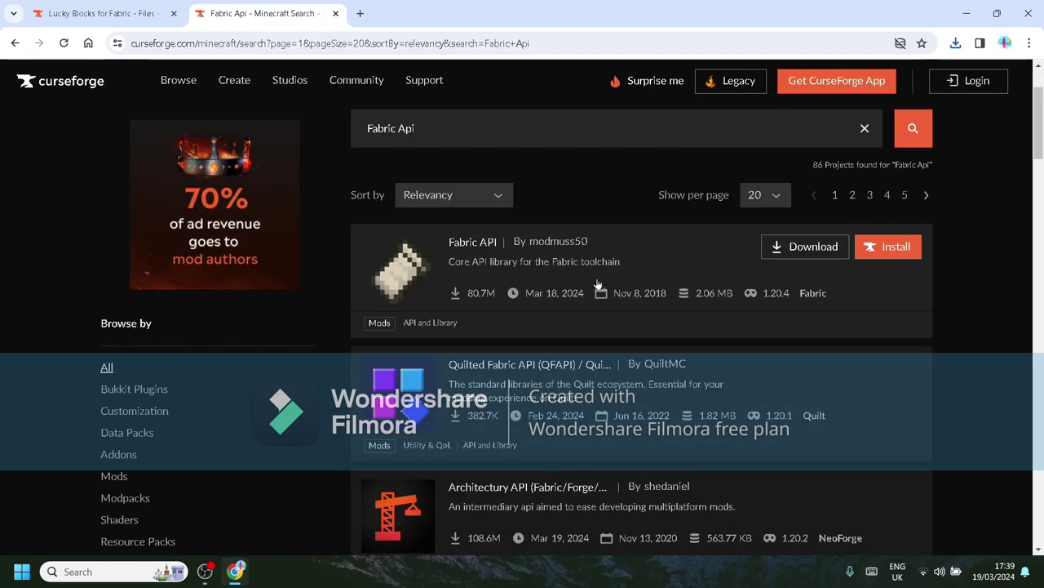
Step: Download the [1.20.4] Fabric API file, confirm it in Downloads, then return to Lucky Blocks
left_click(472, 241)
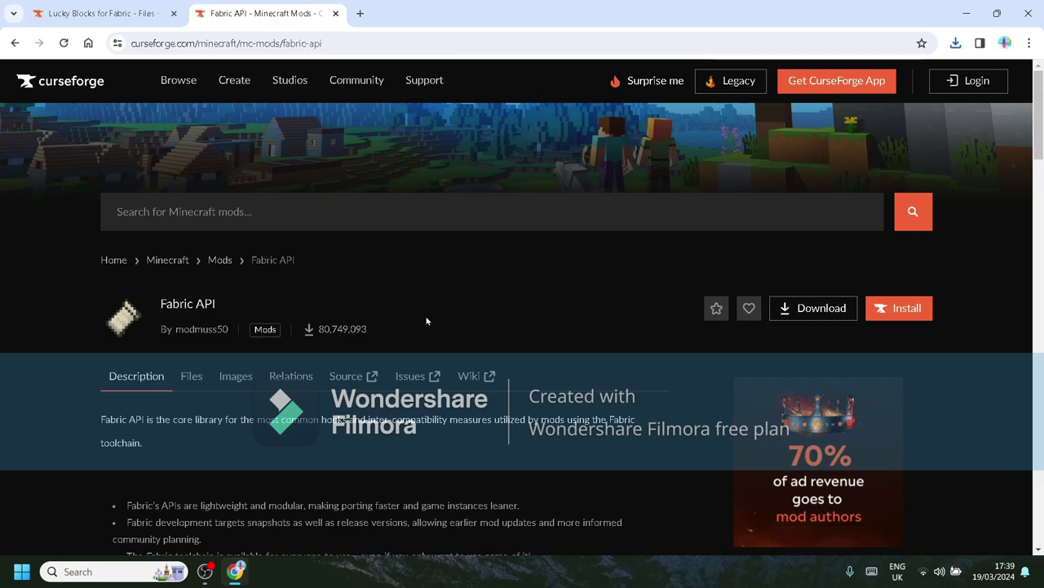
left_click(194, 375)
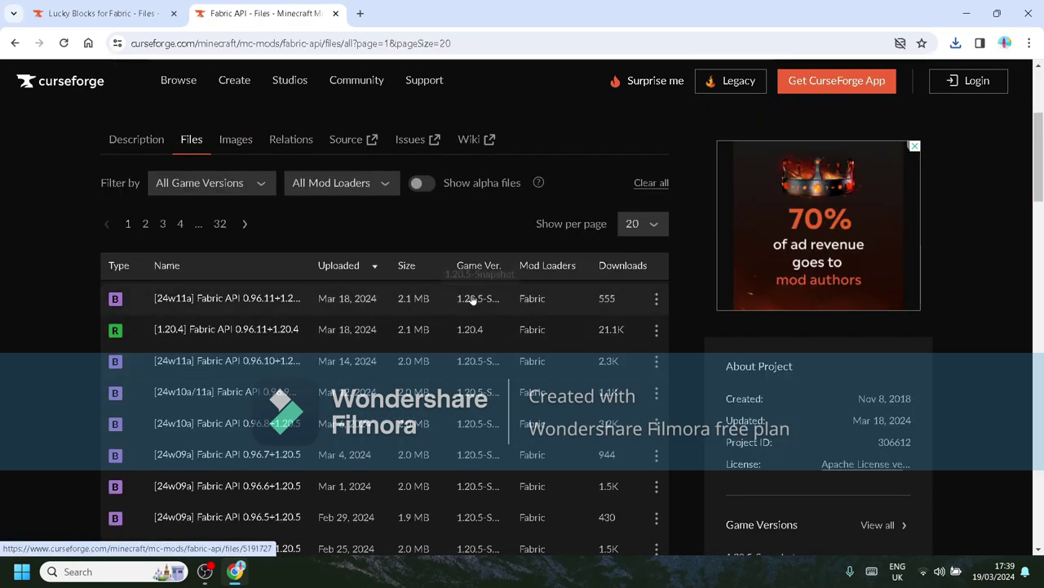
left_click(655, 332)
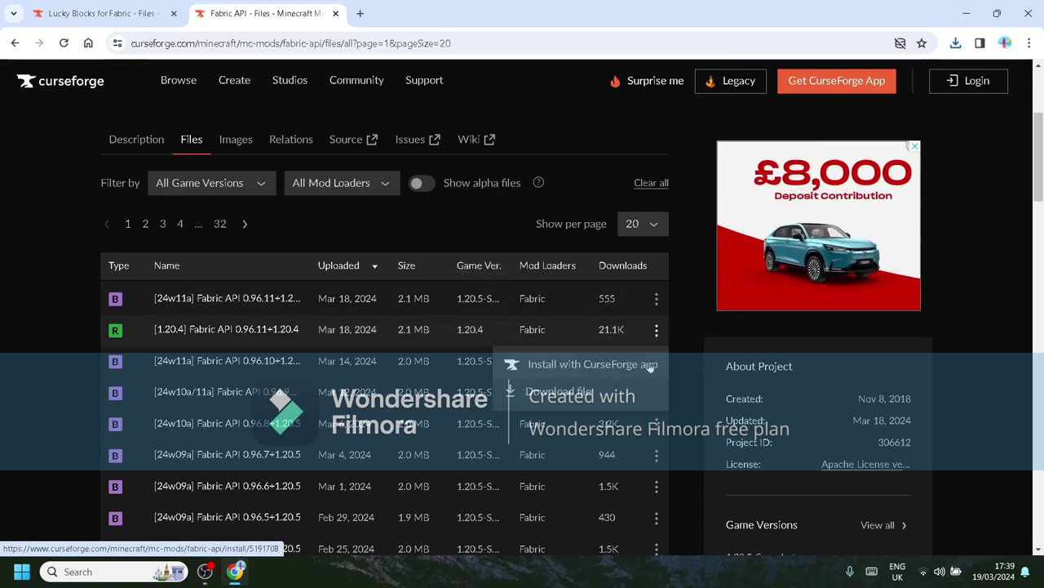
left_click(640, 397)
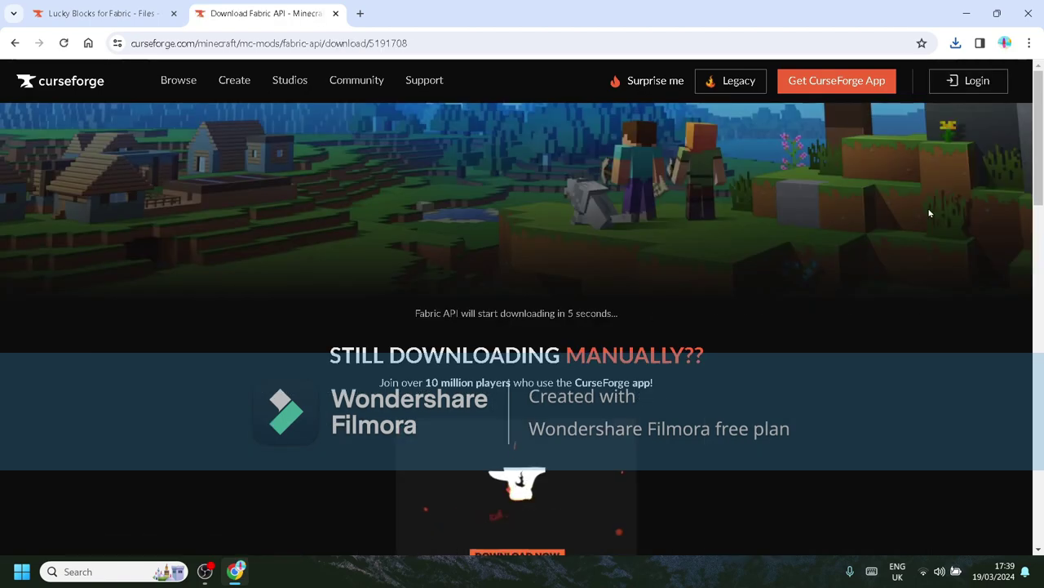
left_click(956, 44)
left_click(956, 44)
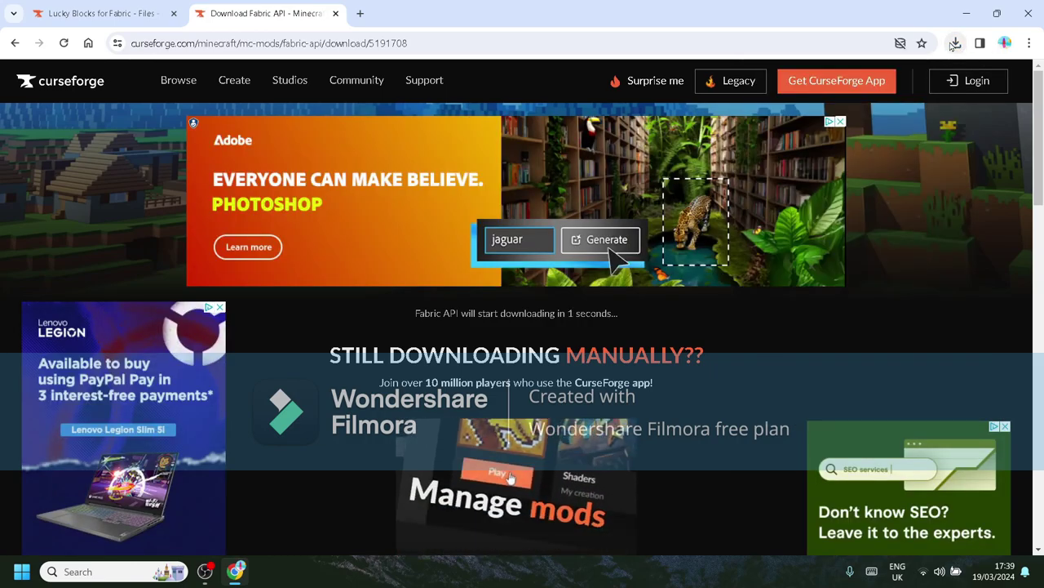
left_click(953, 45)
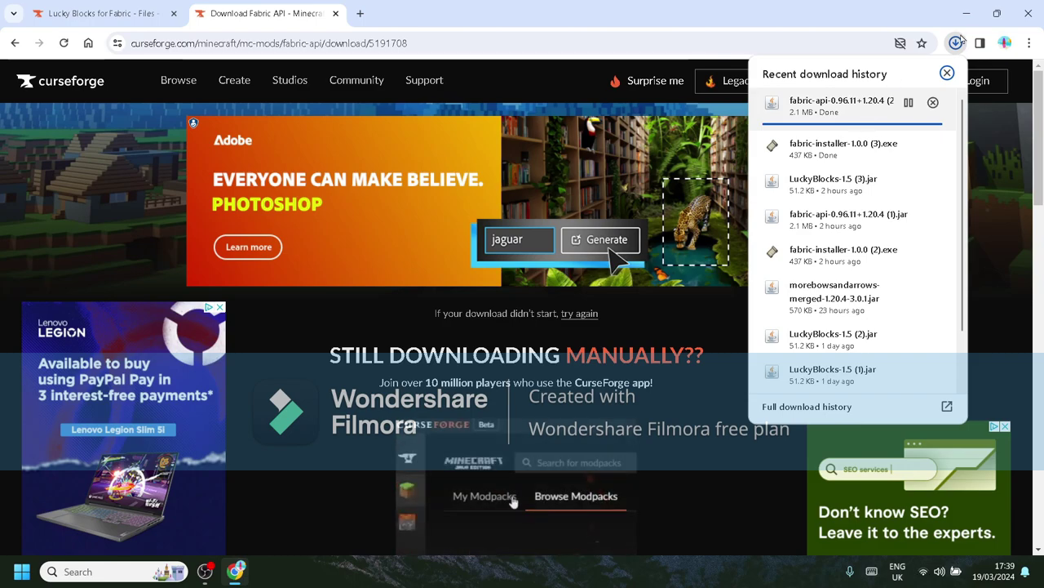
left_click(82, 6)
Step: Filter Lucky Blocks files to 1.20.4, download version 1.5, and minimize Chrome
left_click(335, 14)
scroll(329, 274, "up", 3)
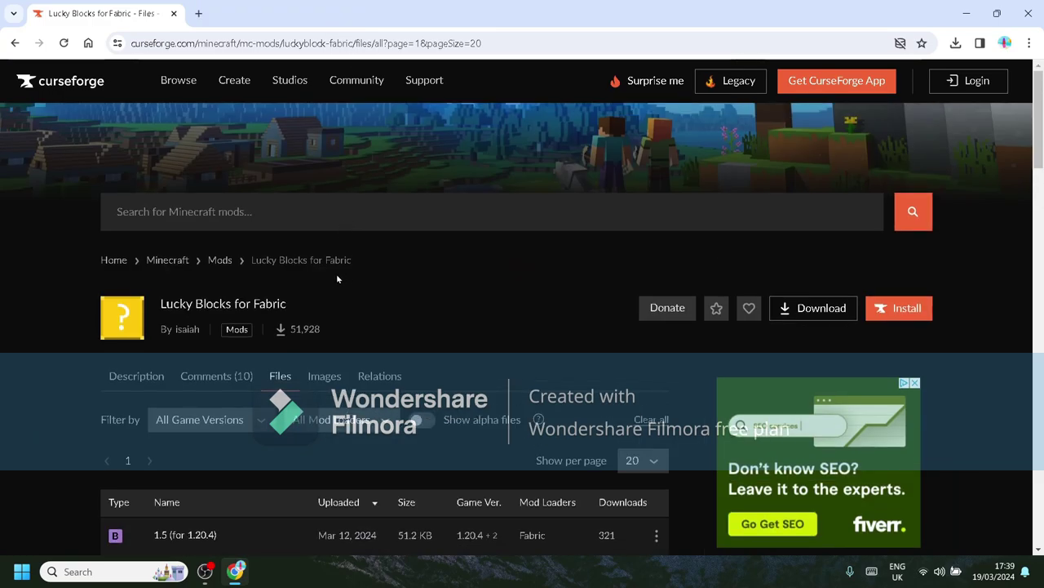
scroll(395, 307, "down", 1)
scroll(395, 307, "down", 2)
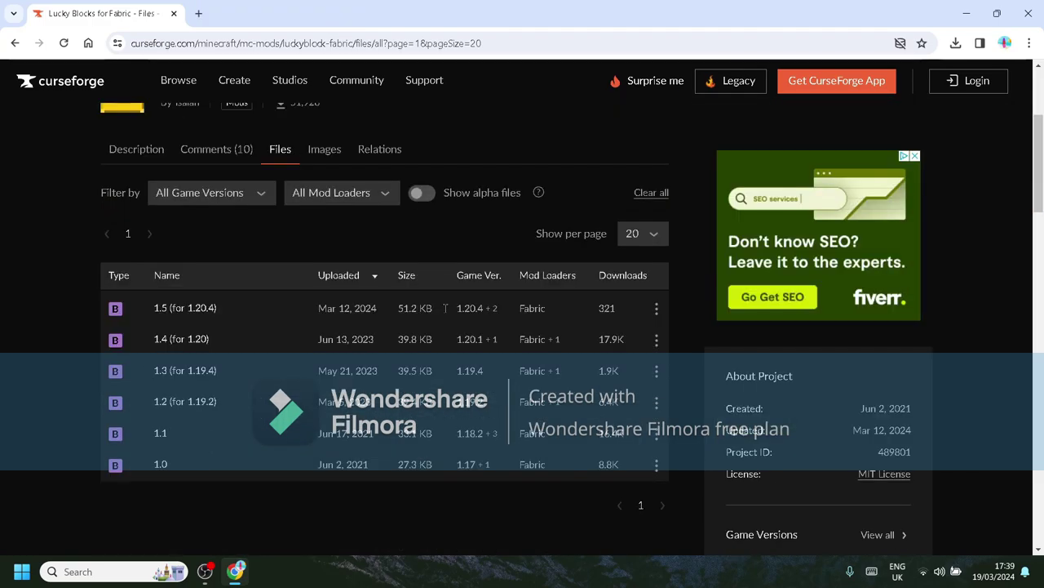
left_click(226, 193)
left_click(216, 241)
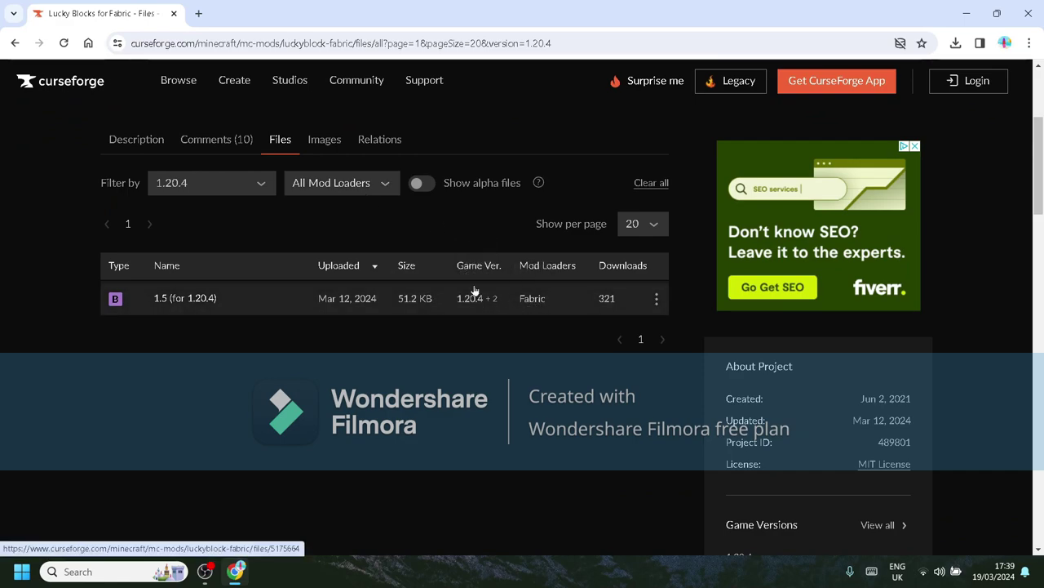
left_click(657, 299)
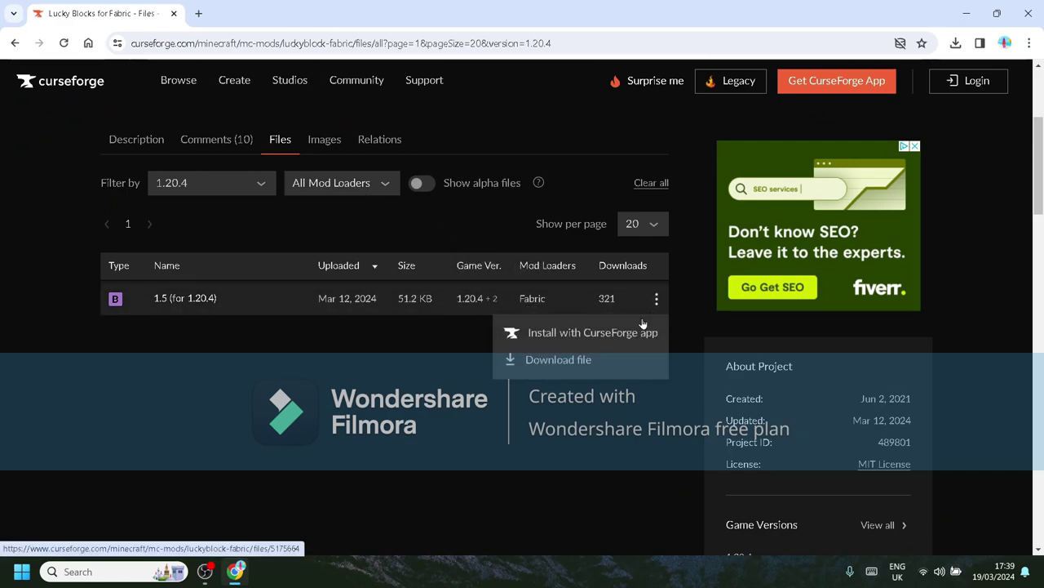
left_click(604, 364)
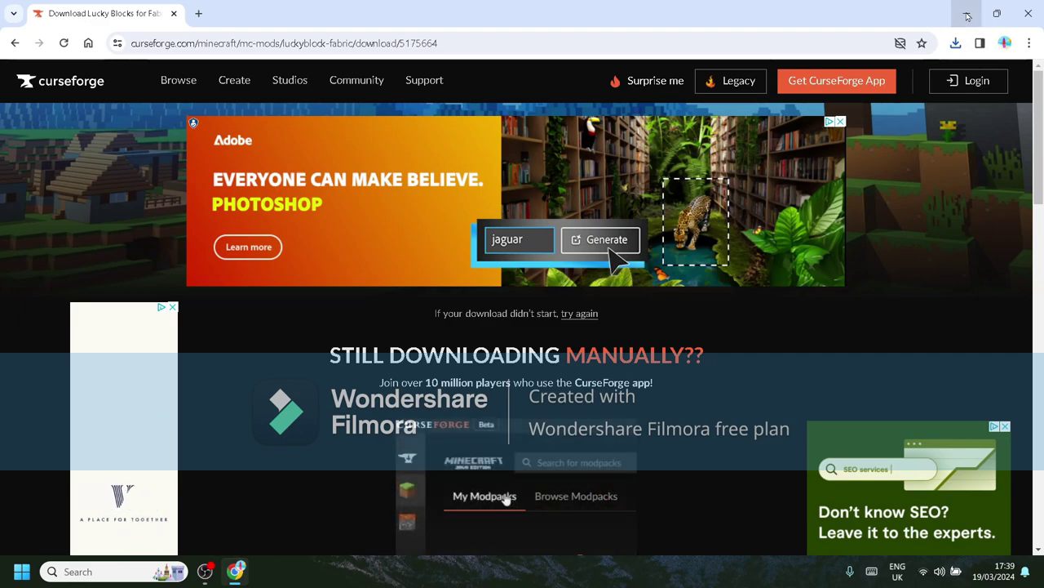
left_click(967, 16)
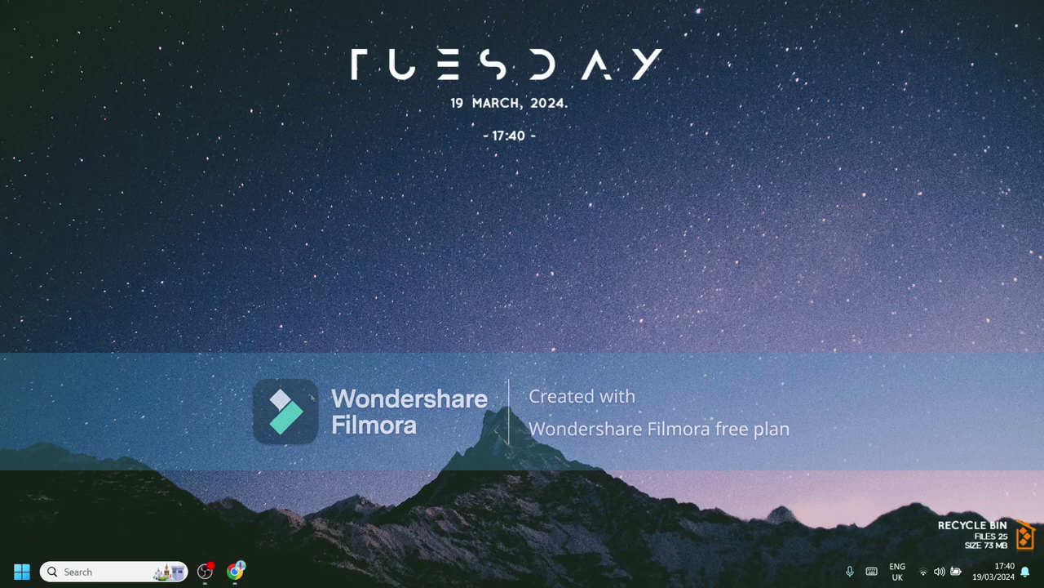
Step: Bring up the Windows Run box with %appdata% in the Open field
key("super+r")
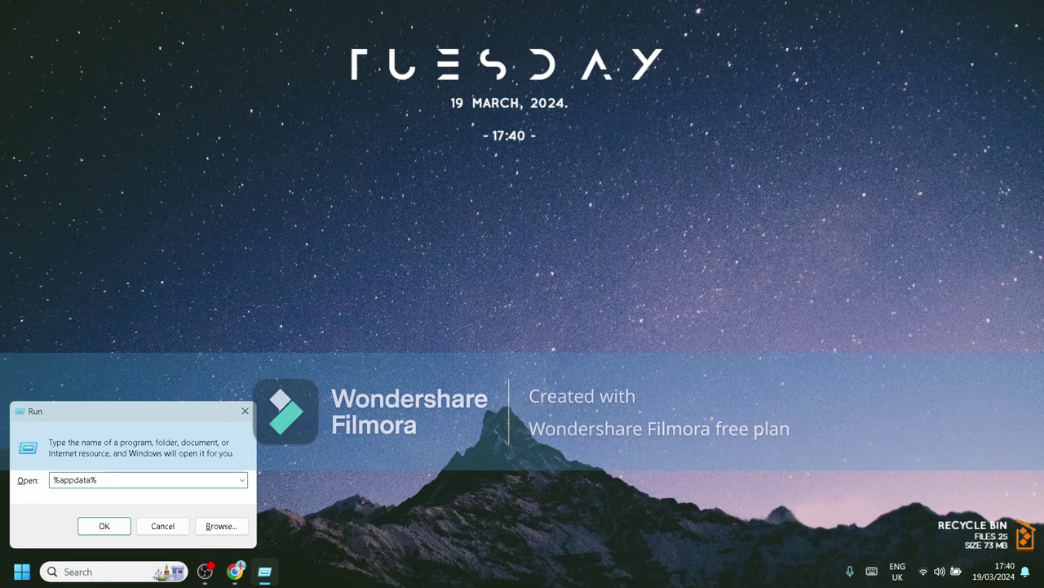
key("super+s")
type("run")
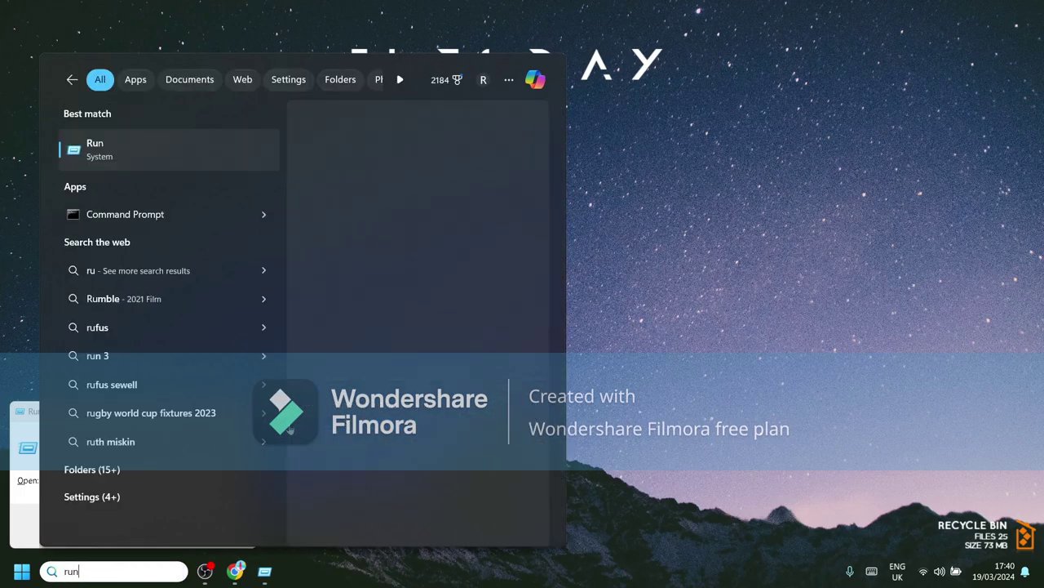
key("BackSpace")
key("BackSpace")
key("BackSpace")
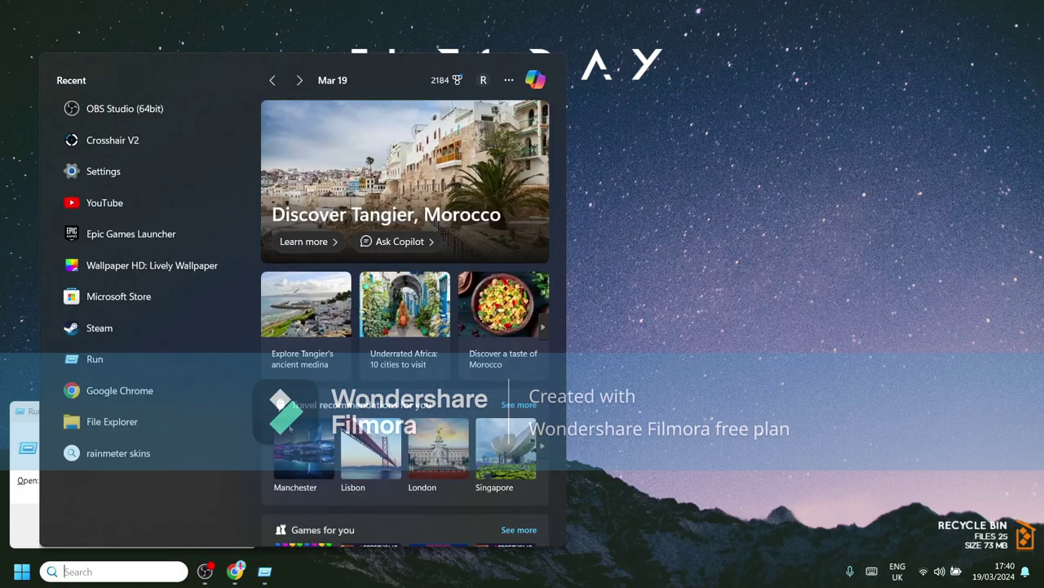
left_click(214, 465)
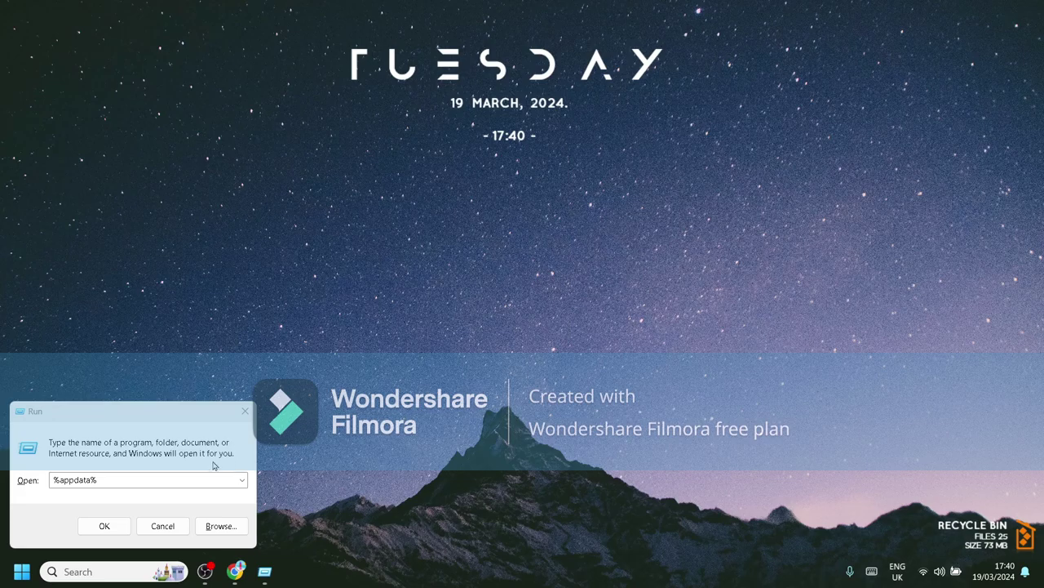
Step: Open the roaming app data folder and navigate into .minecraft\mods
left_click(104, 526)
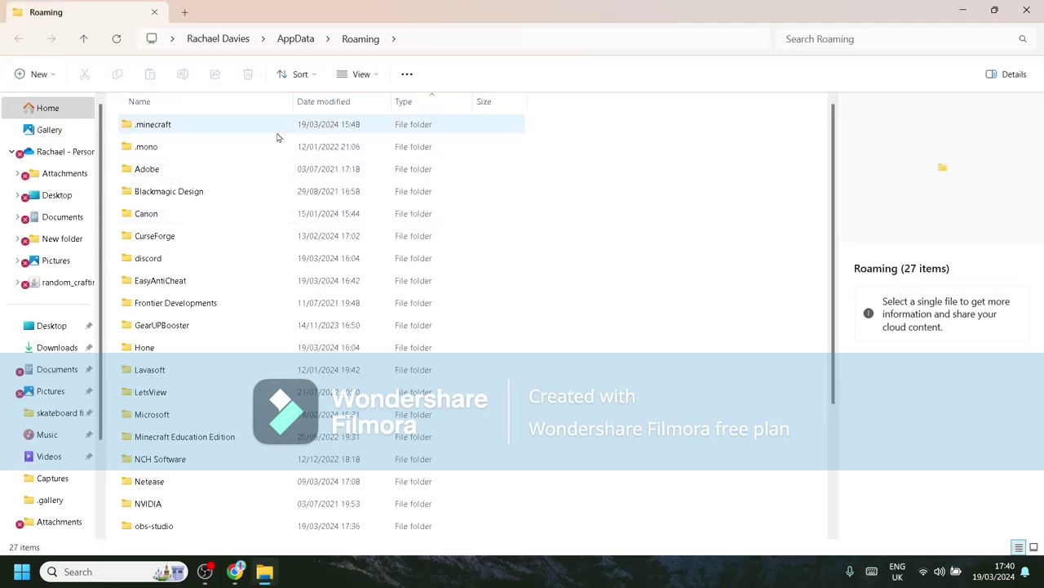
double_click(277, 135)
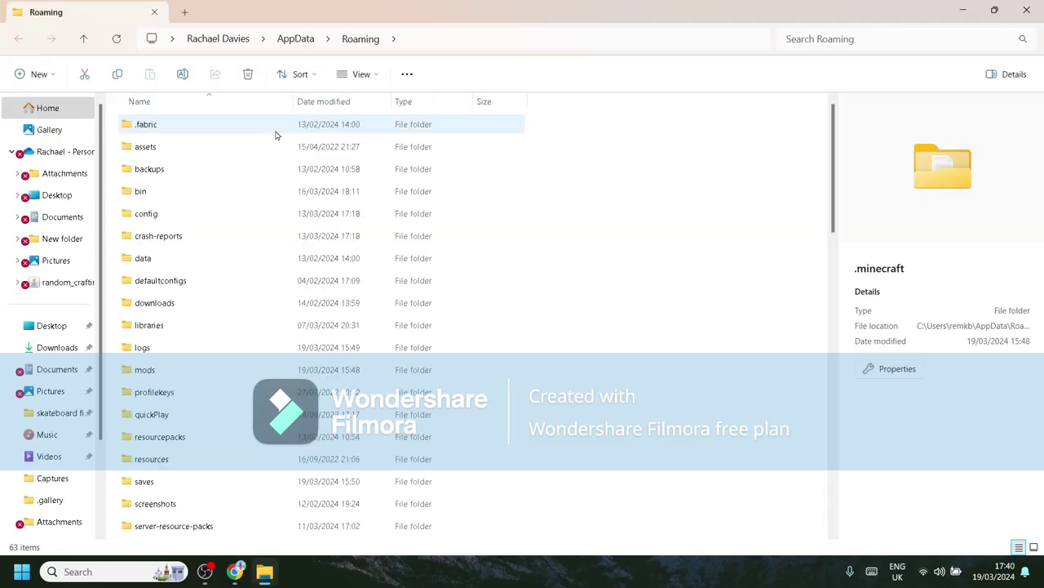
left_click(243, 372)
double_click(243, 372)
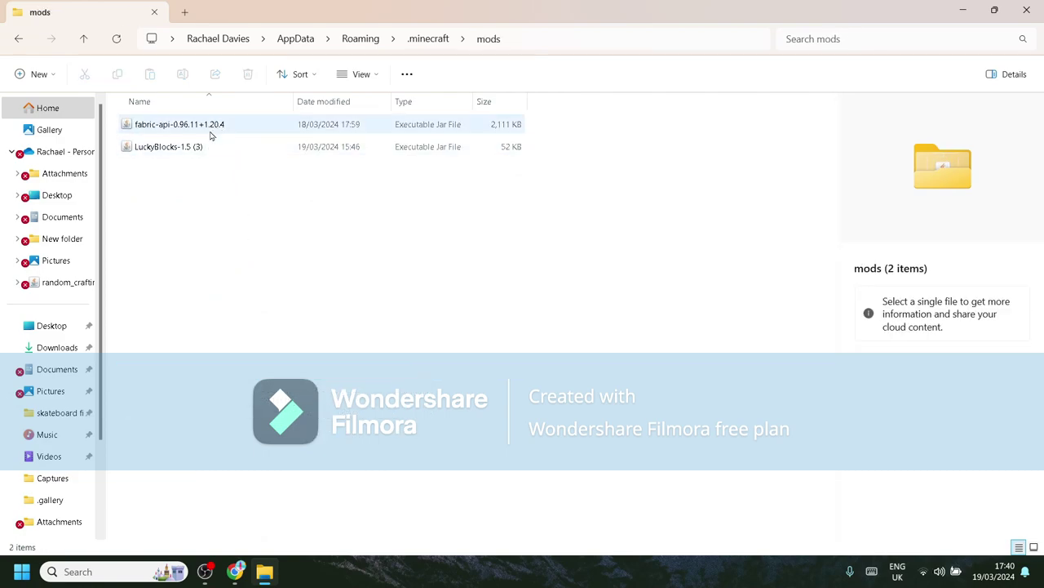
Step: Drag the old LuckyBlocks and fabric-api jars out of mods, then minimize Explorer
left_click(183, 154)
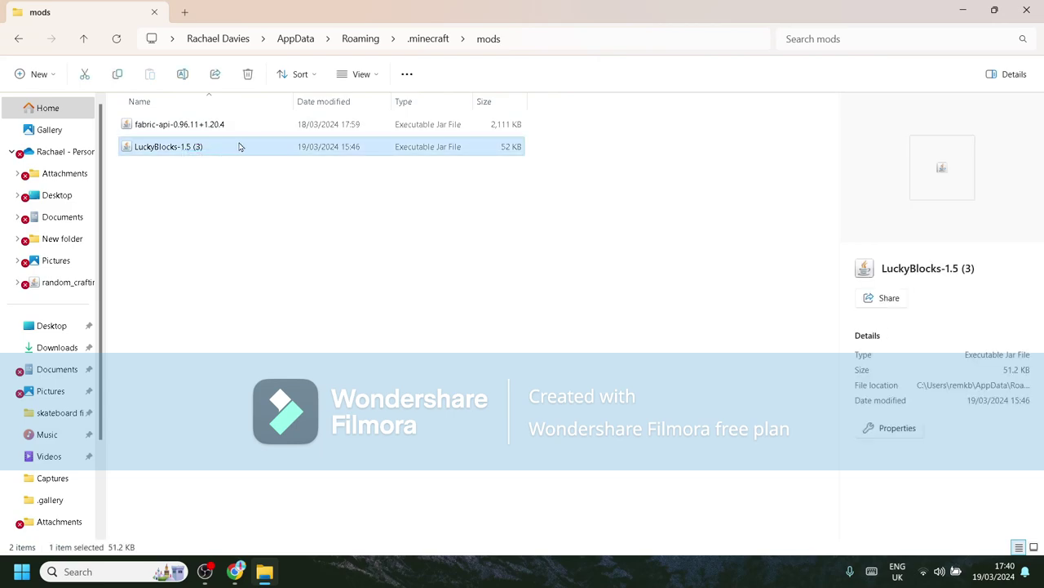
left_click_drag(239, 146, 66, 135)
left_click_drag(217, 126, 85, 135)
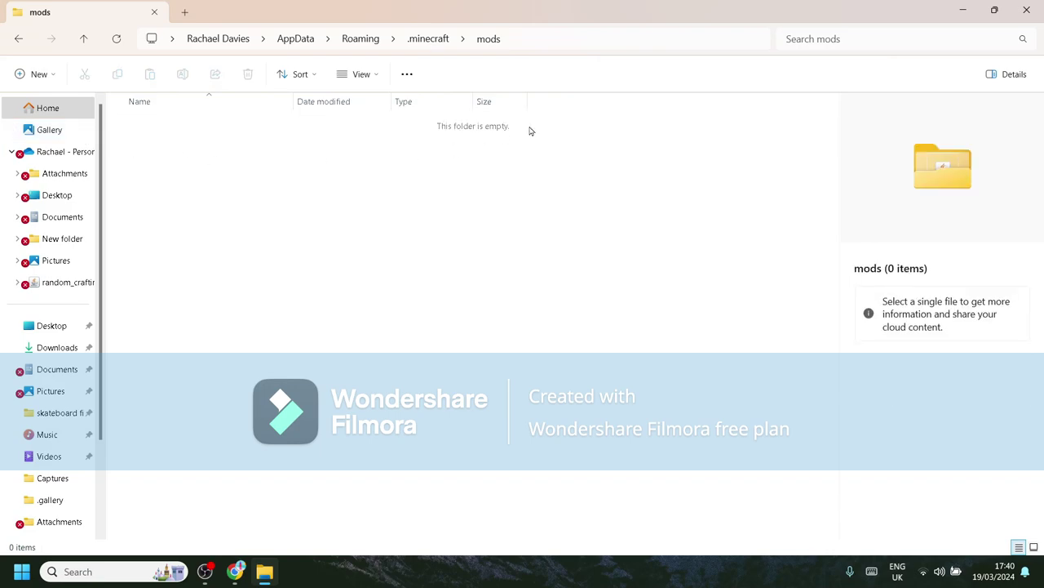
left_click(965, 12)
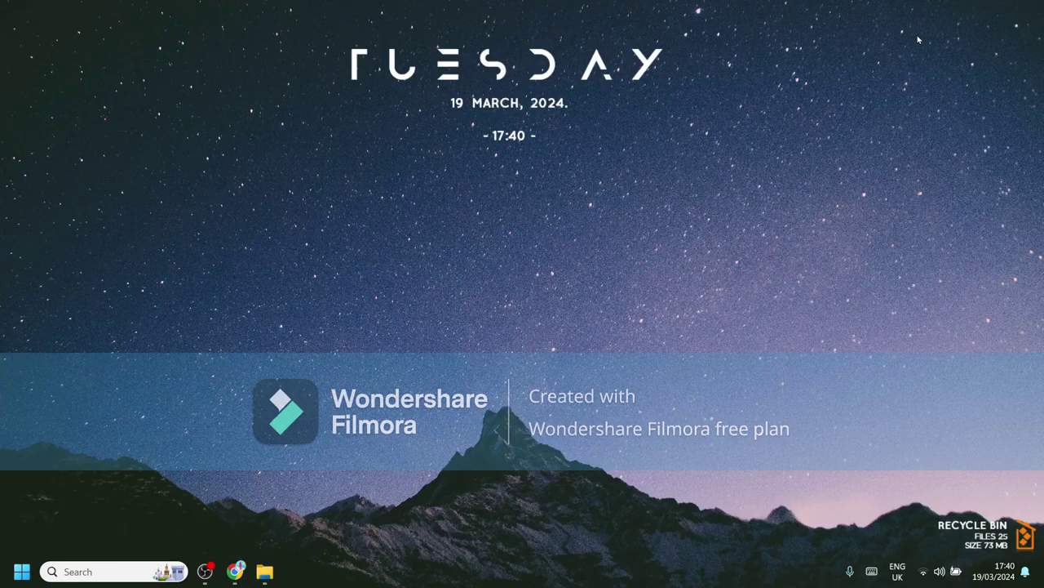
Step: Copy the new fabric-api (2).jar and LuckyBlocks-1.5 (3).jar downloads into the .minecraft mods folder
left_click(237, 571)
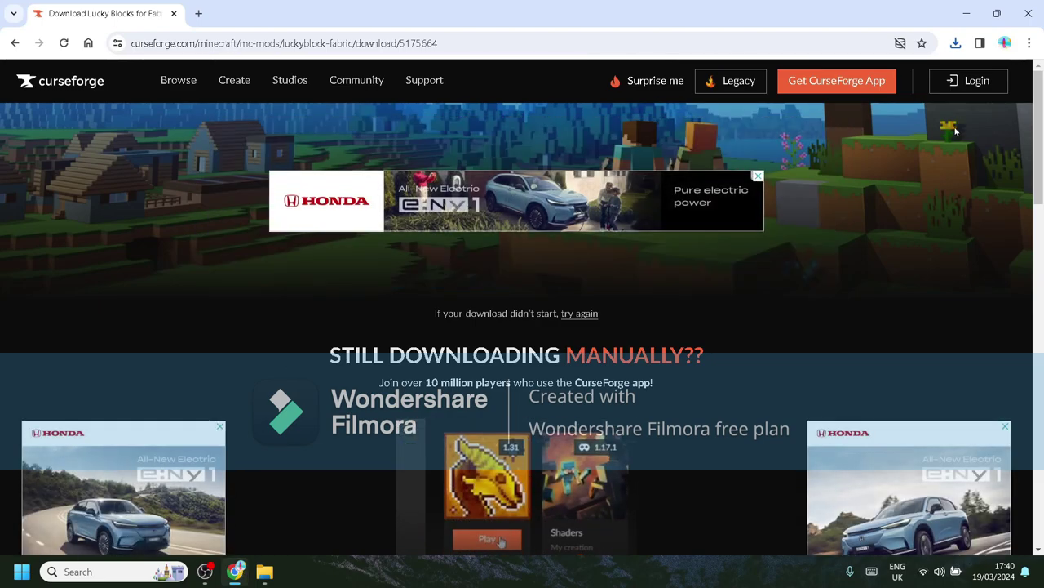
left_click(957, 45)
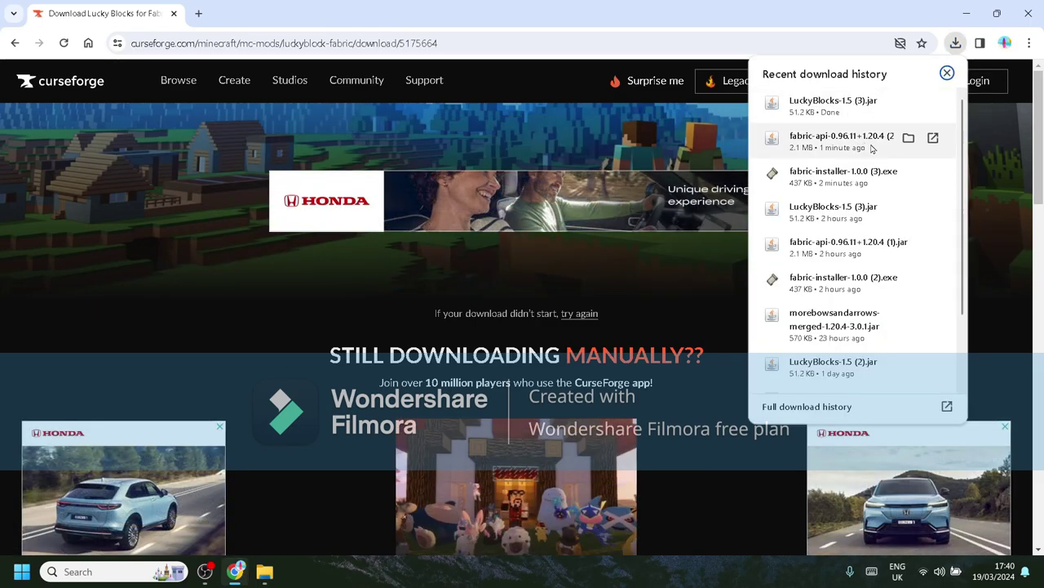
left_click_drag(857, 146, 264, 577)
left_click_drag(288, 159, 287, 159)
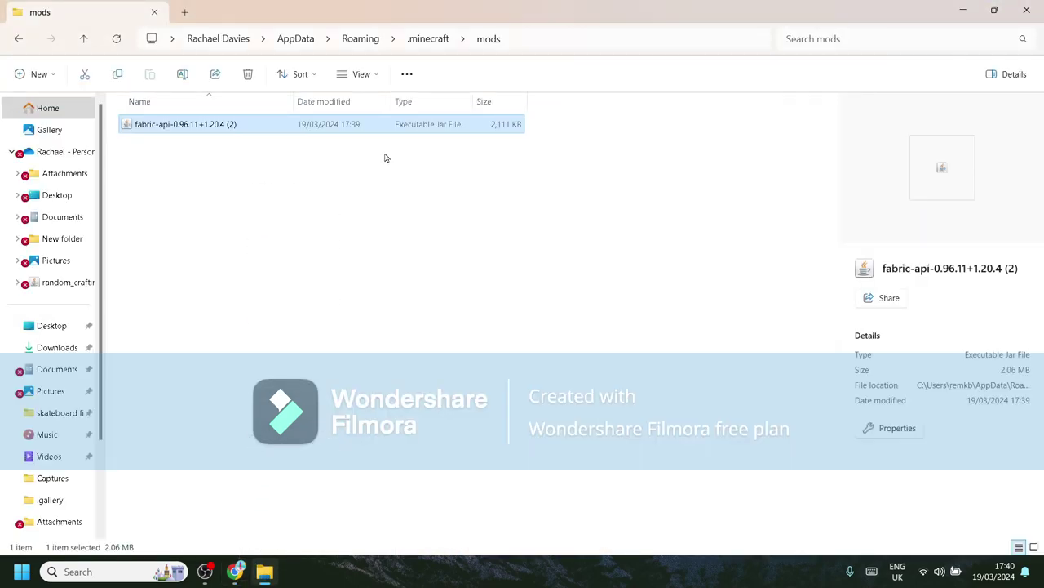
left_click(964, 12)
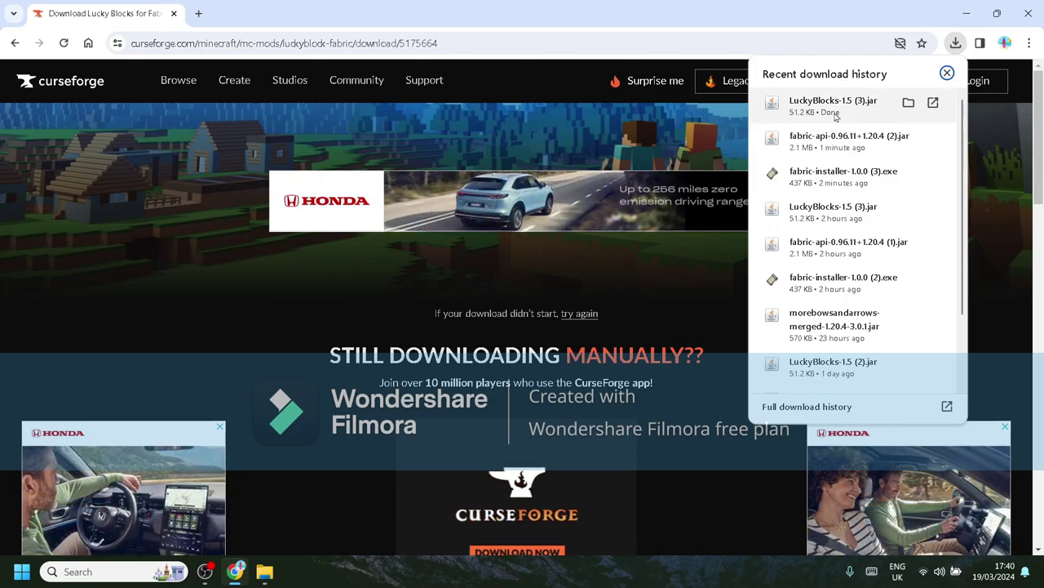
left_click_drag(837, 112, 802, 148)
left_click_drag(301, 526, 292, 389)
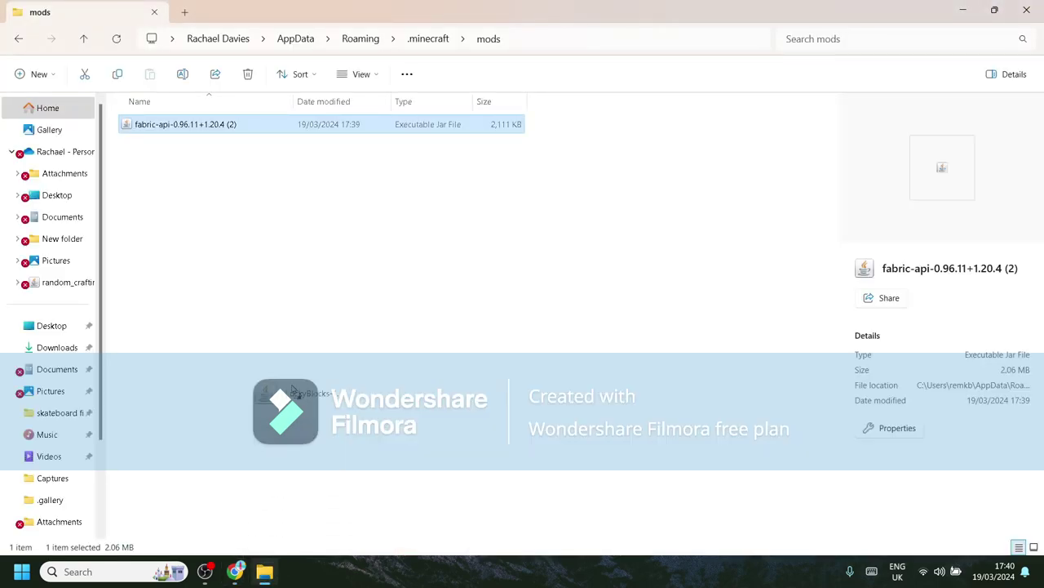
Step: Close Explorer and Chrome, then open Minecraft Launcher from the Windows search
left_click(1028, 7)
left_click(1026, 8)
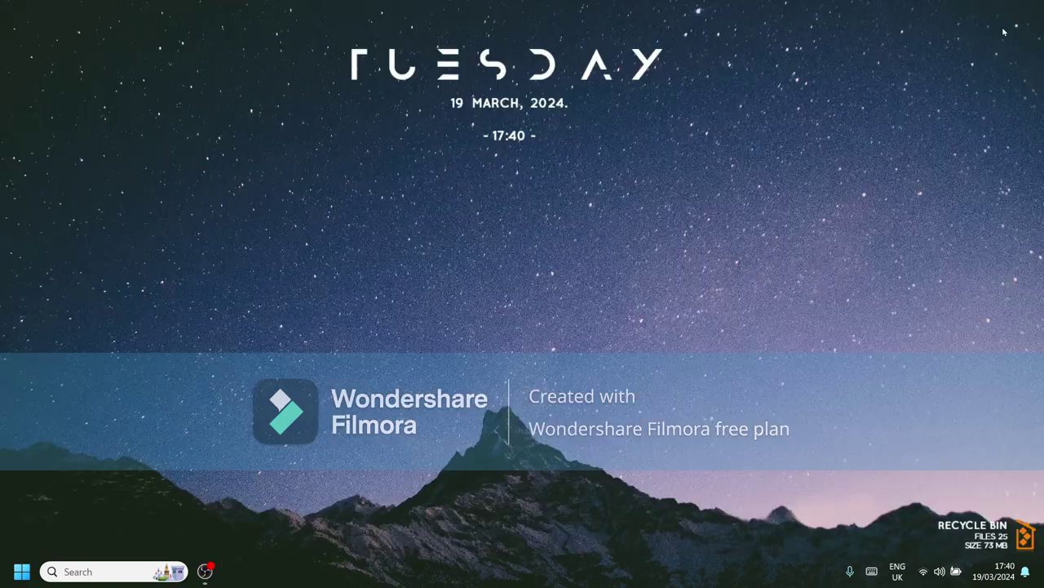
left_click(98, 571)
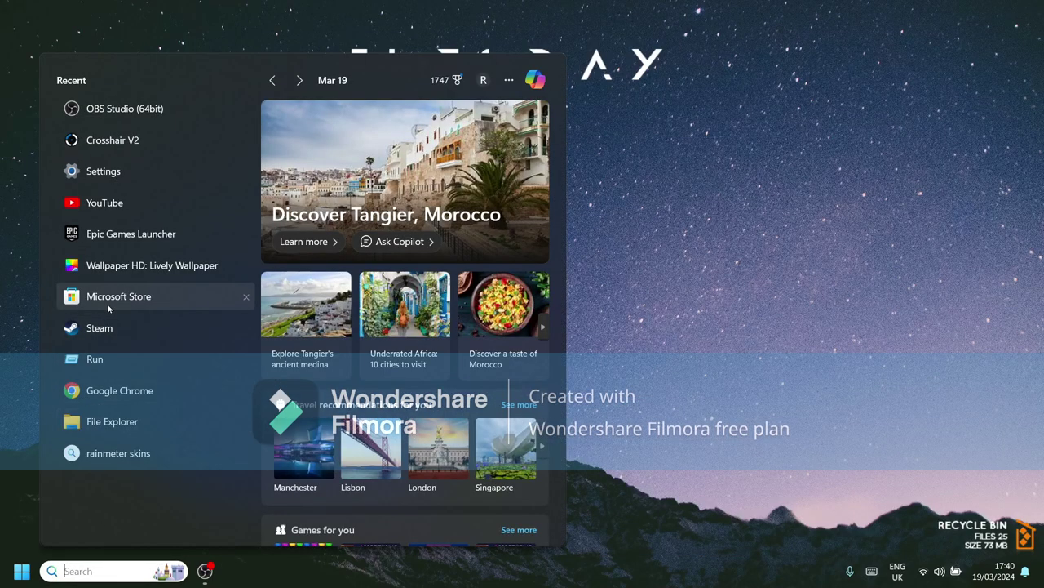
type("mi")
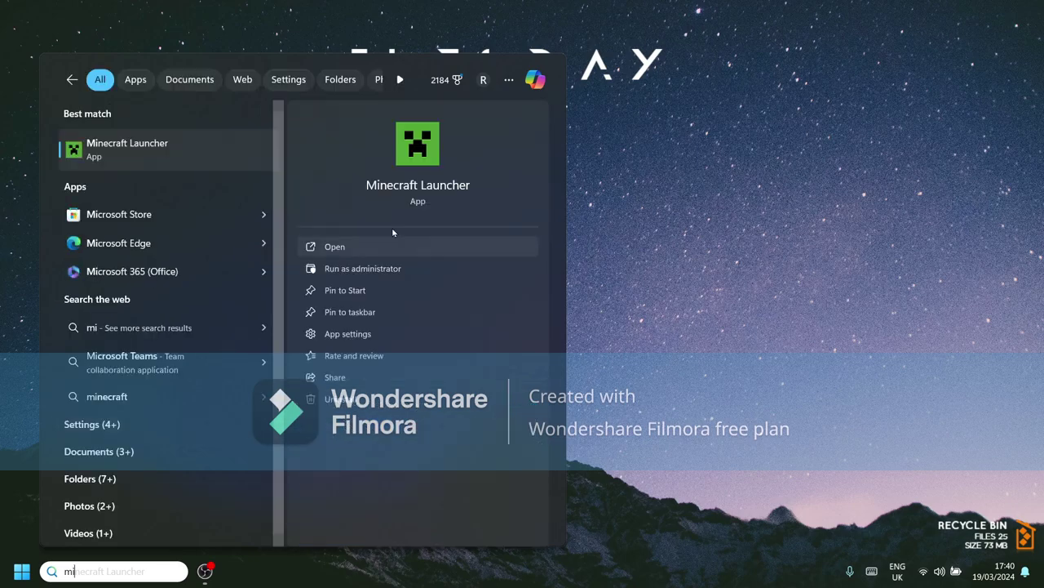
left_click(364, 247)
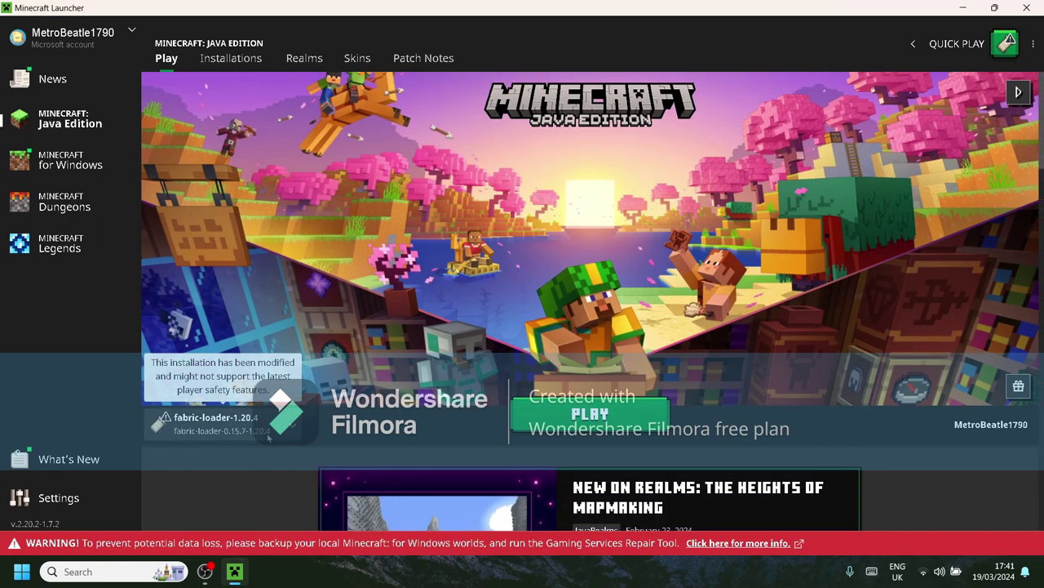
Step: Select the fabric-loader-1.20.4 installation and launch the game
left_click(236, 420)
scroll(218, 382, "up", 3)
scroll(212, 367, "down", 4)
scroll(204, 355, "up", 1)
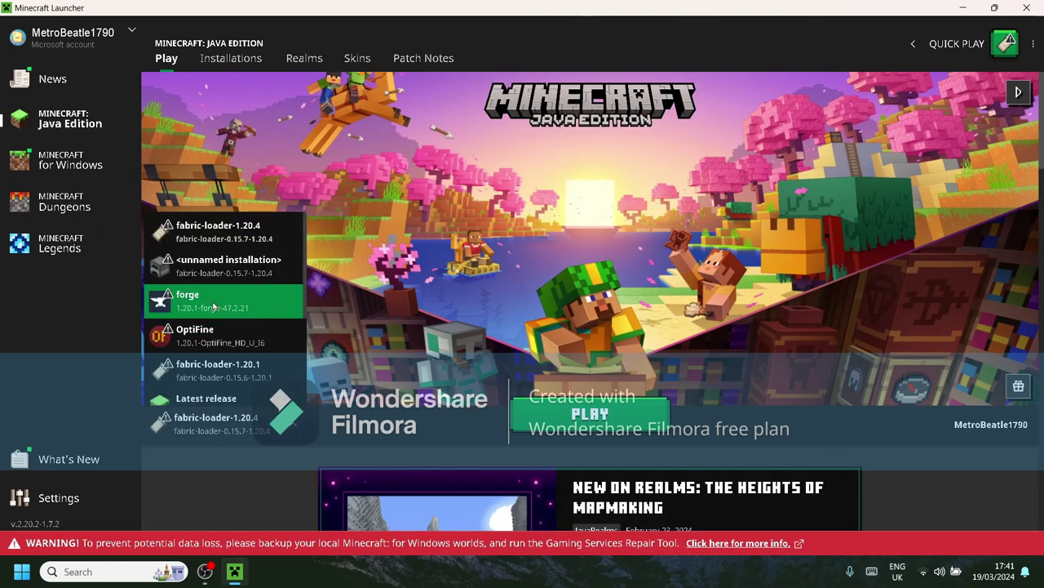
left_click(255, 236)
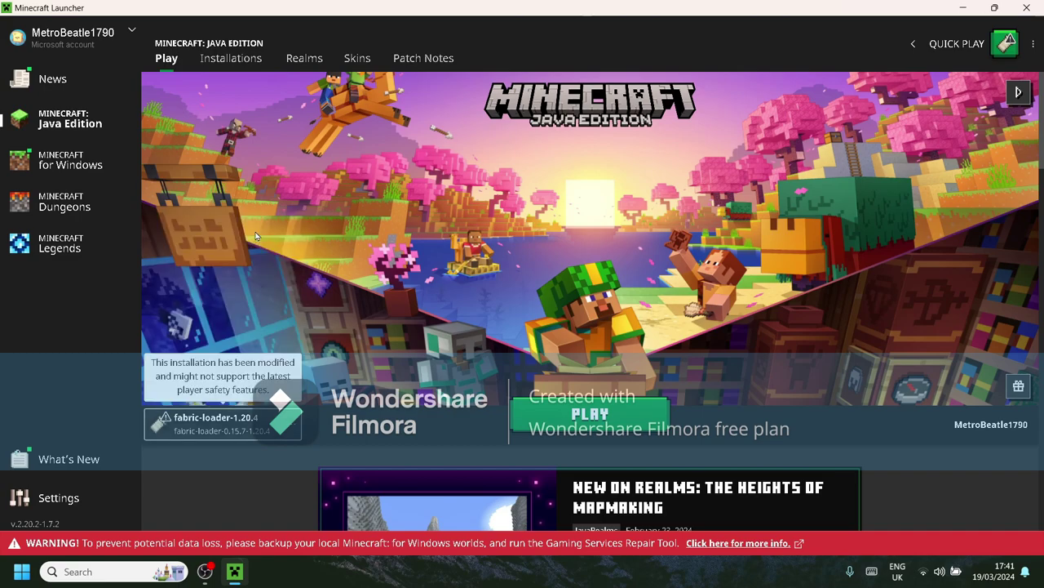
left_click(613, 416)
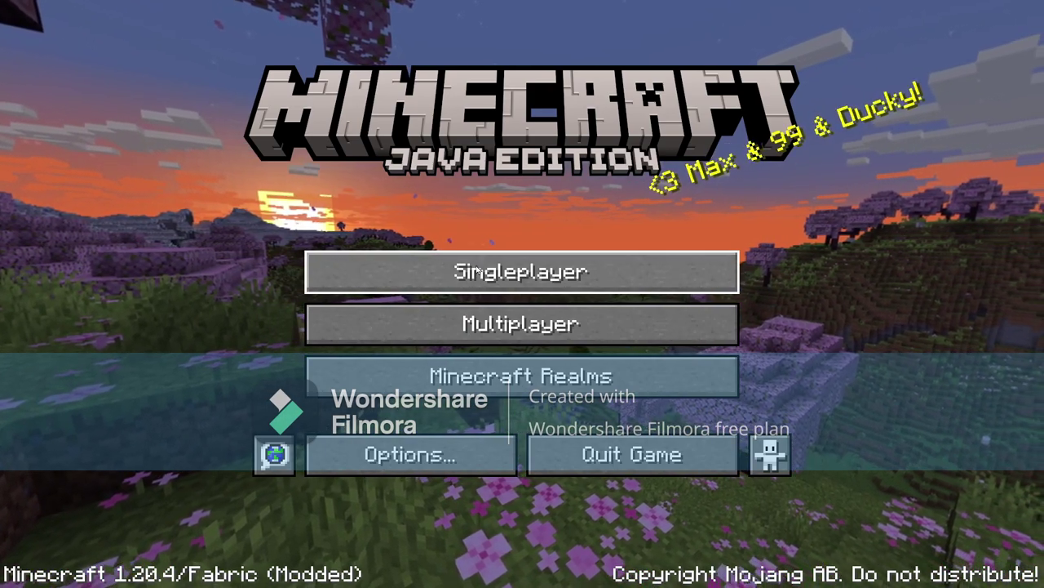
Step: Load a saved superflat creative world from Singleplayer, walk around, and open the creative inventory
key("Return")
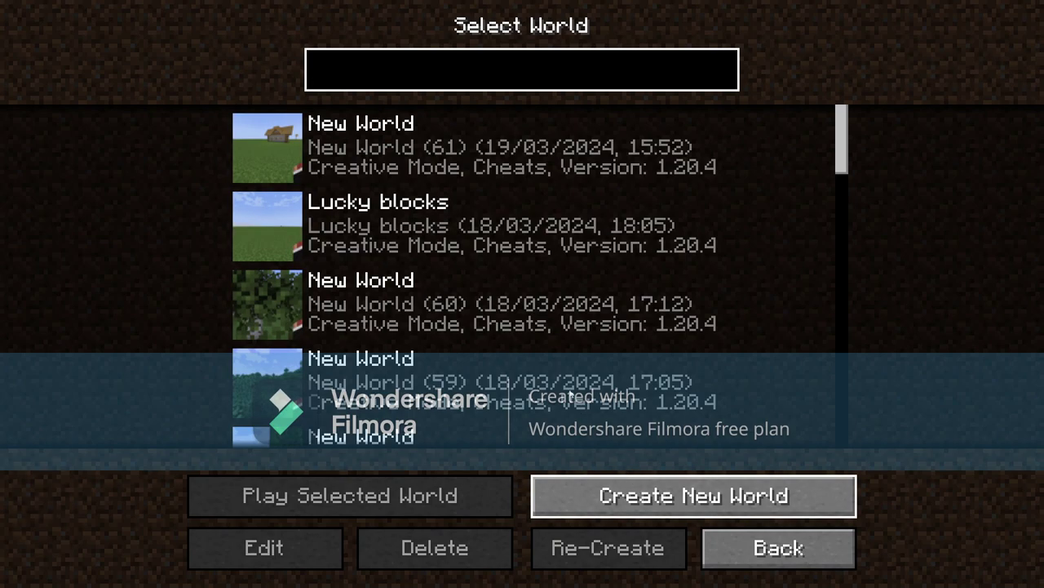
double_click(559, 381)
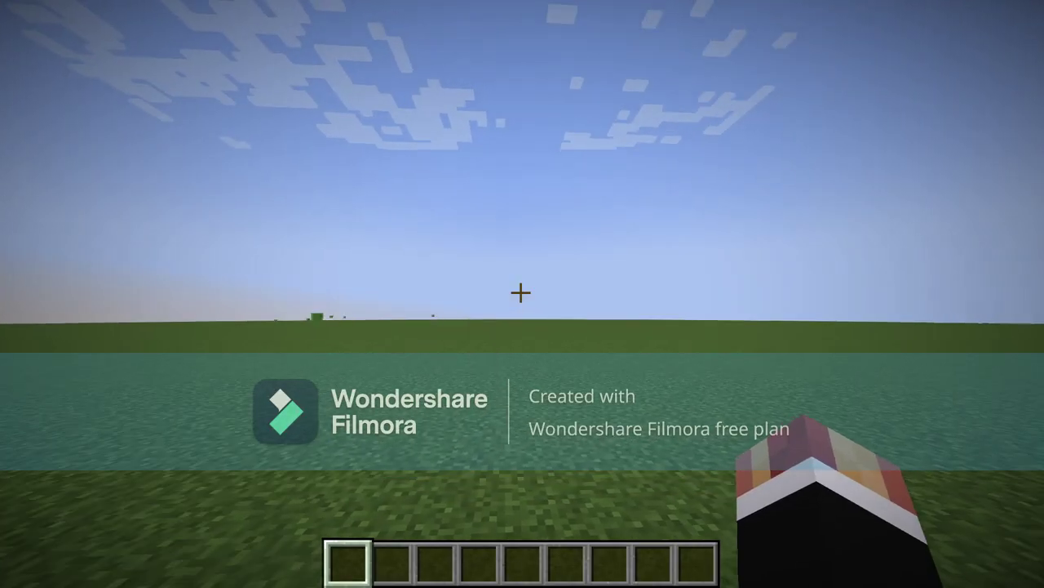
key("w")
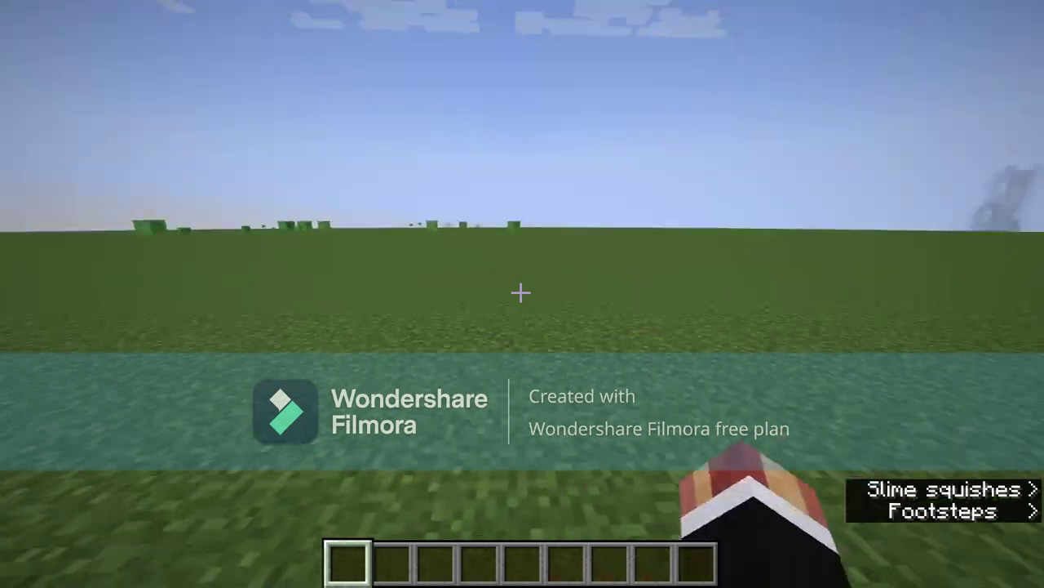
left_click_drag(521, 292, 521, 292)
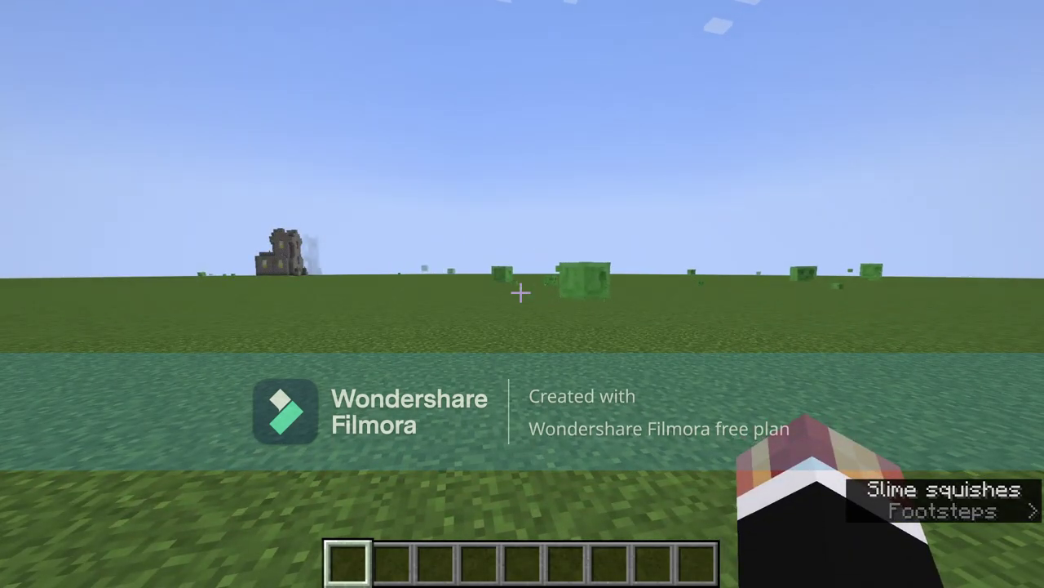
key("e")
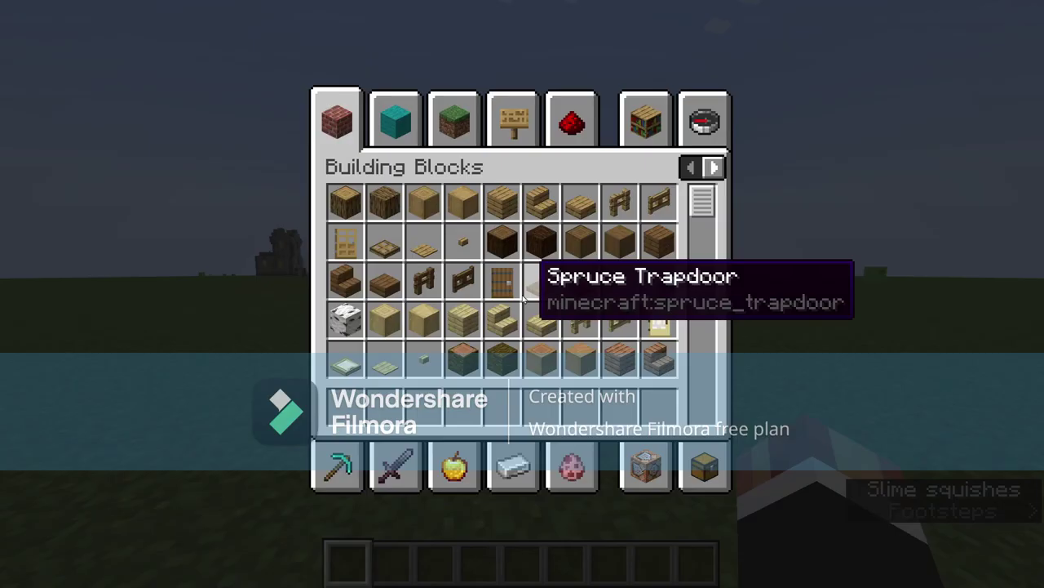
Step: Page forward to the Lucky Blocks tab of the creative inventory
left_click(709, 168)
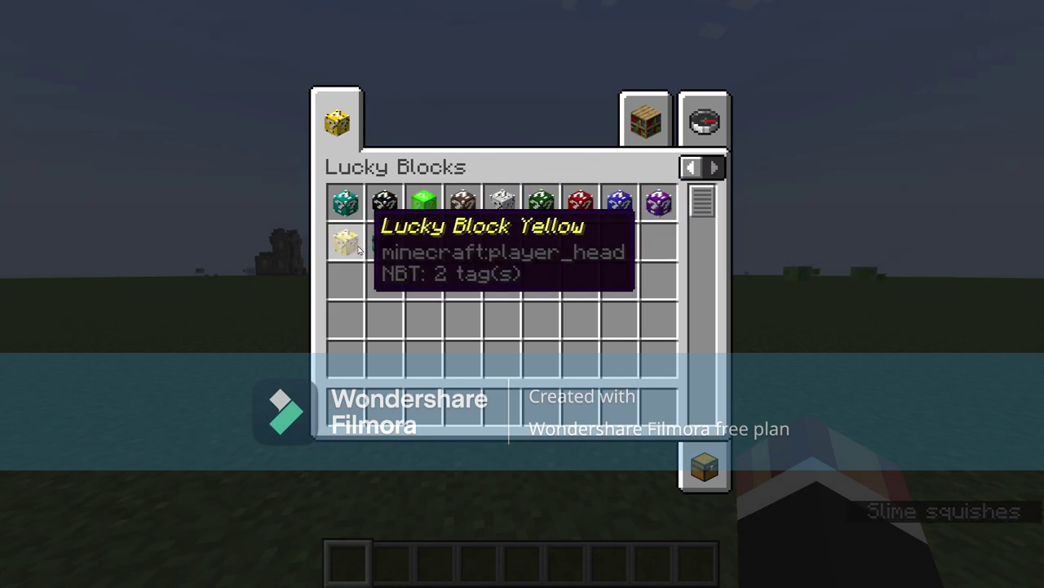
Step: Place and break the first two yellow lucky blocks on the grass
key("e")
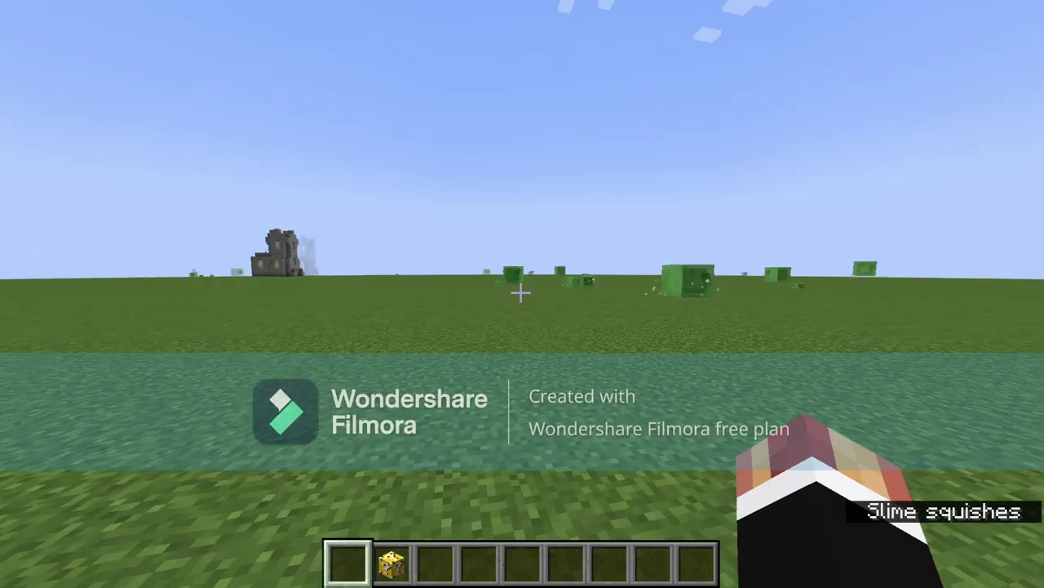
key("2")
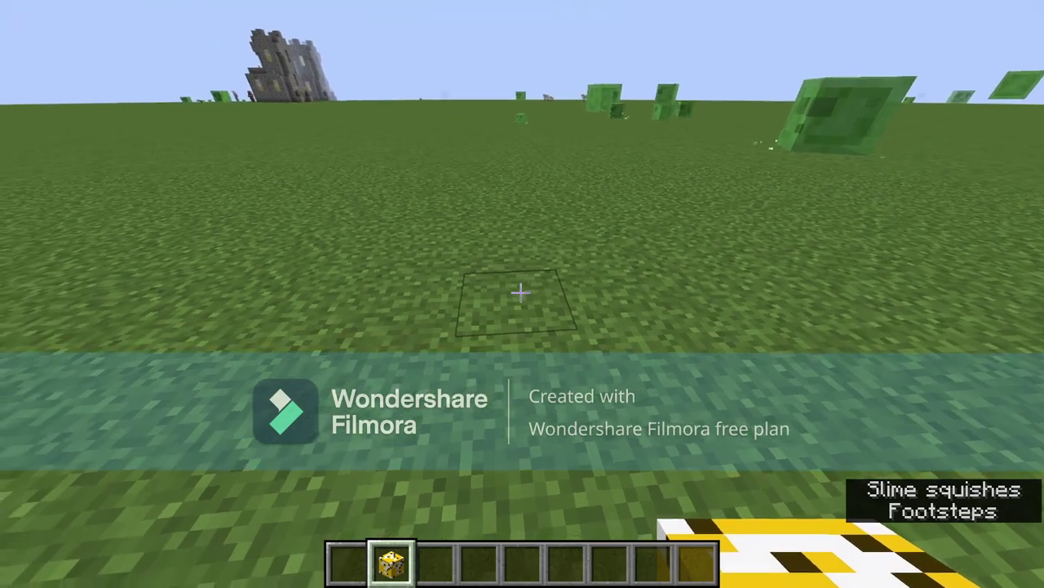
right_click(520, 292)
left_click(521, 292)
key("a")
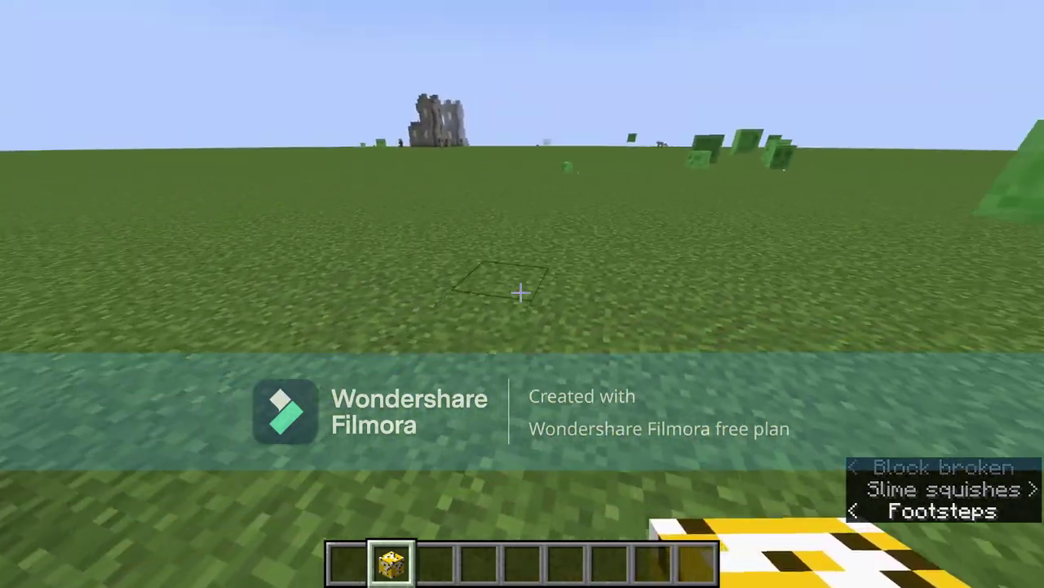
right_click(521, 292)
left_click(520, 292)
Step: Break more yellow lucky blocks, collecting an oak log, potatoes and carrots
key("1")
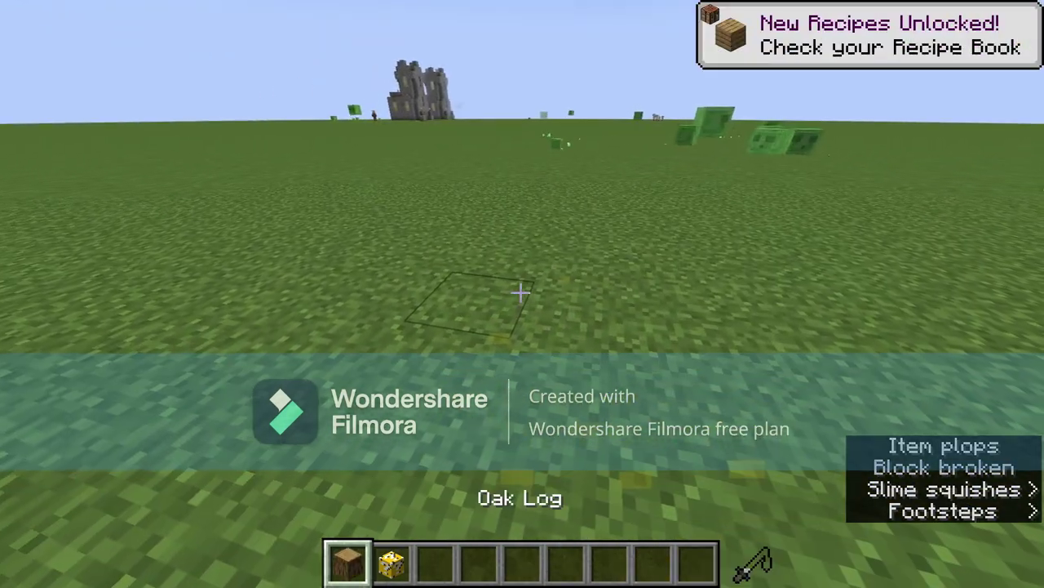
right_click(520, 292)
left_click(520, 292)
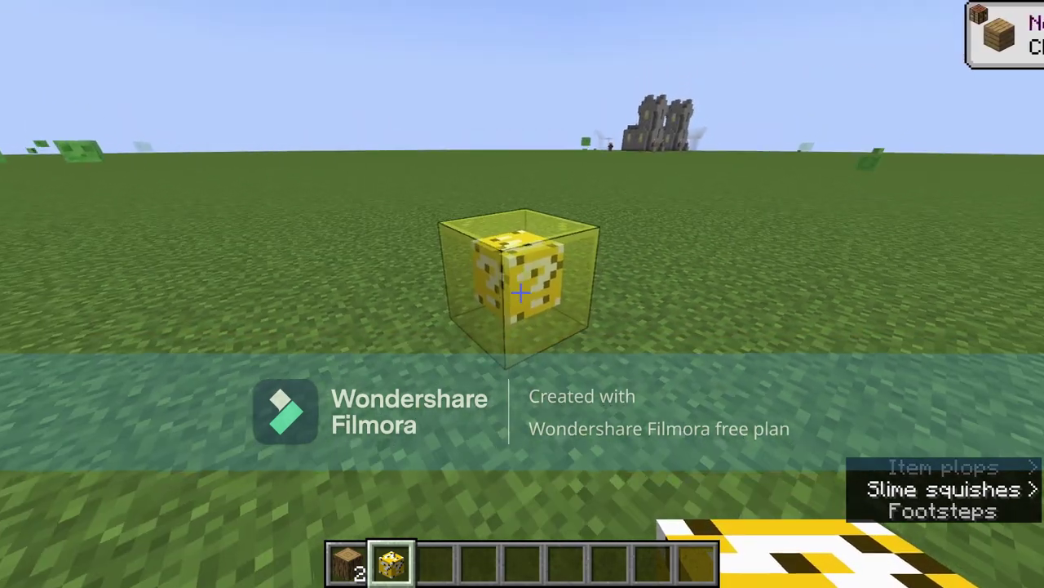
left_click(521, 292)
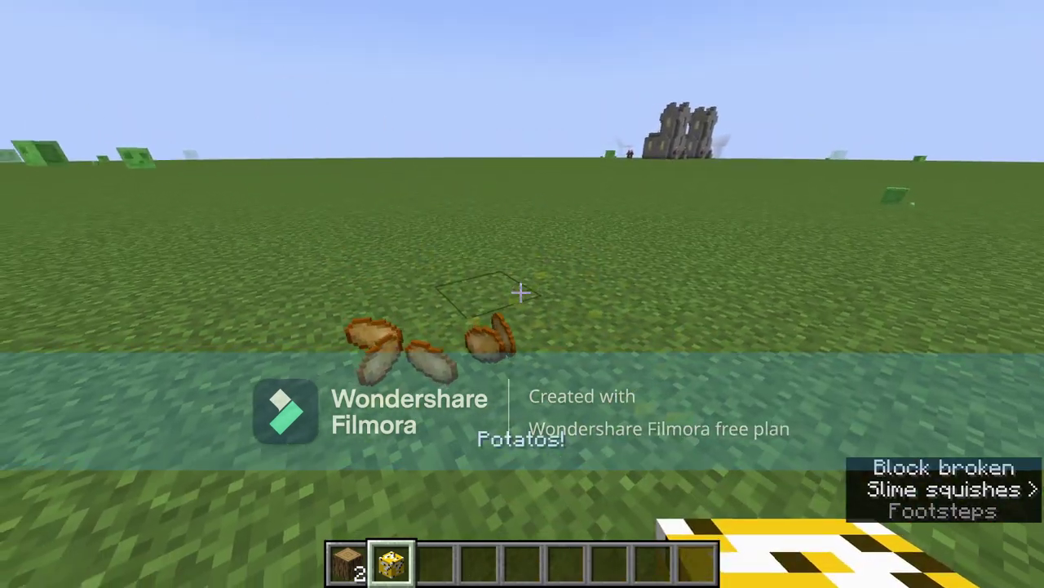
right_click(521, 292)
left_click(521, 292)
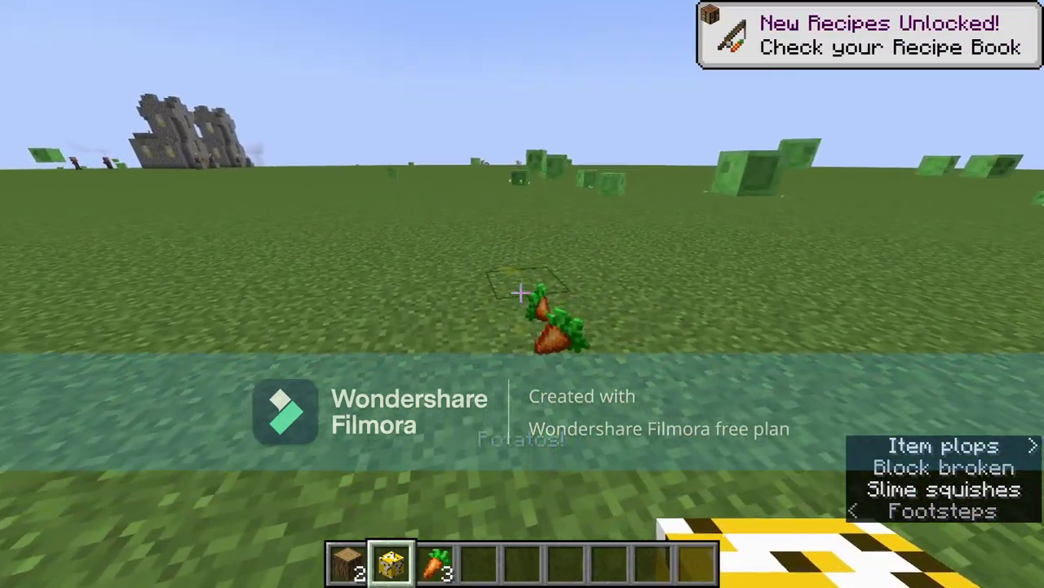
right_click(520, 292)
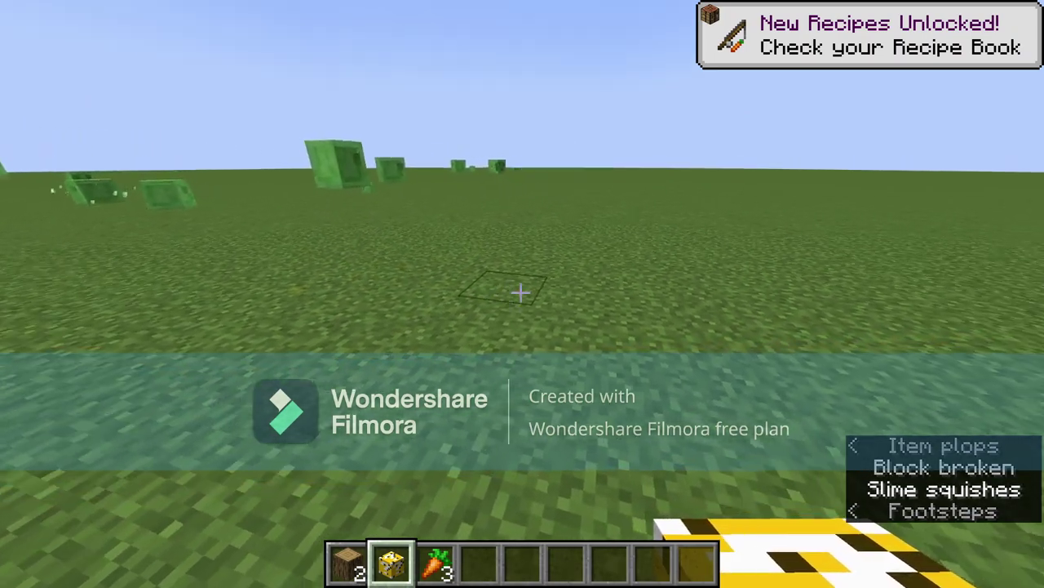
Step: Dig toward the gold-armoured skeleton in the pit and pick up the dropped spoon
key("w")
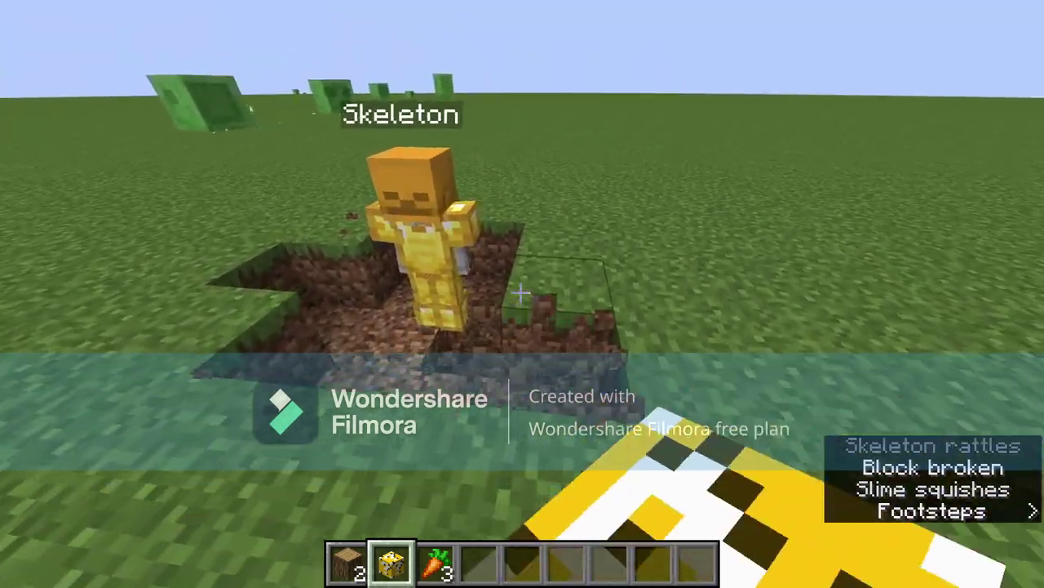
left_click(520, 292)
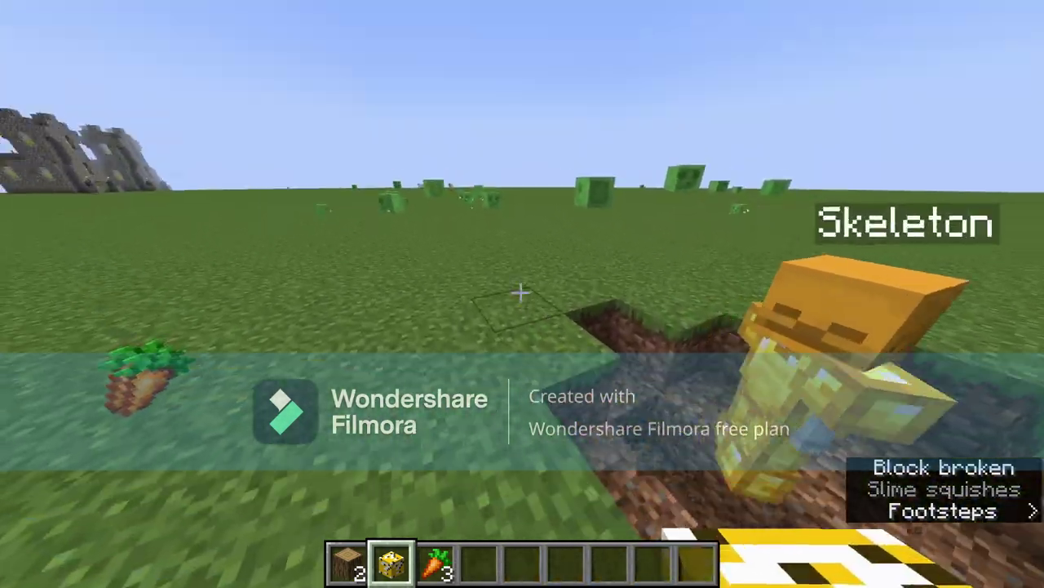
key("w")
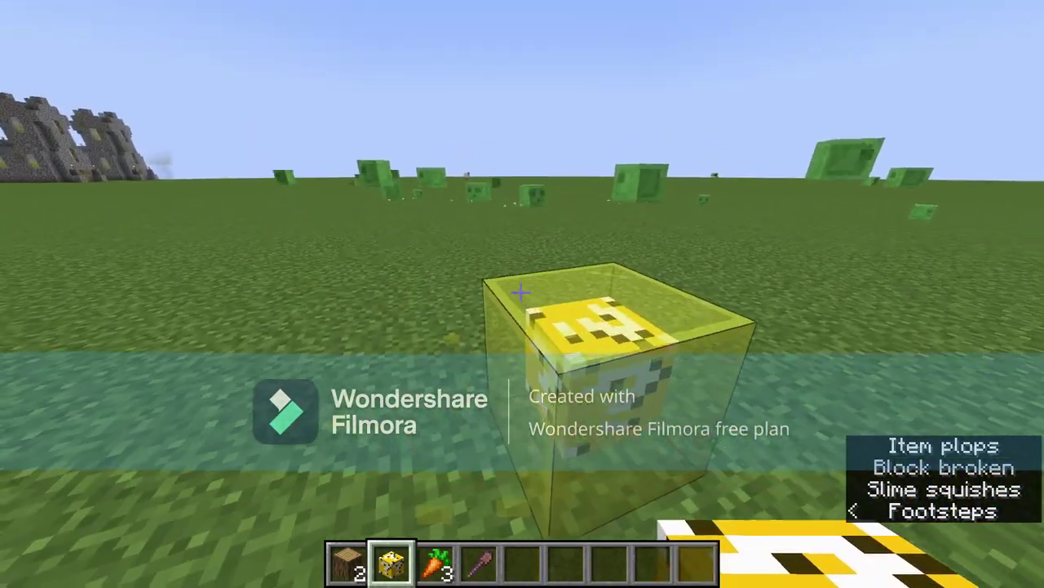
key("3")
Step: Collect the Smart Pants and inspect them in the inventory
key("e")
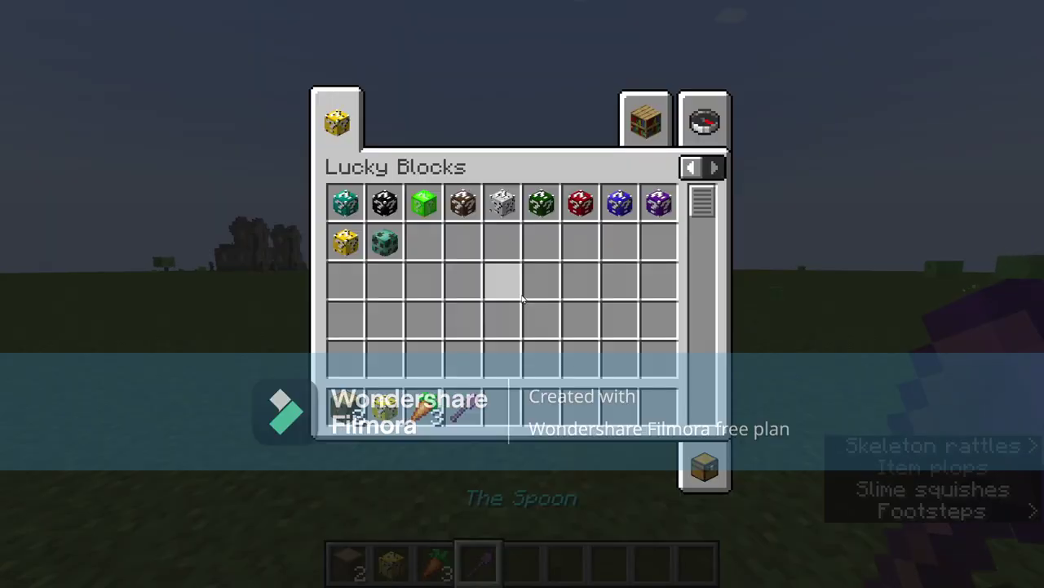
key("e")
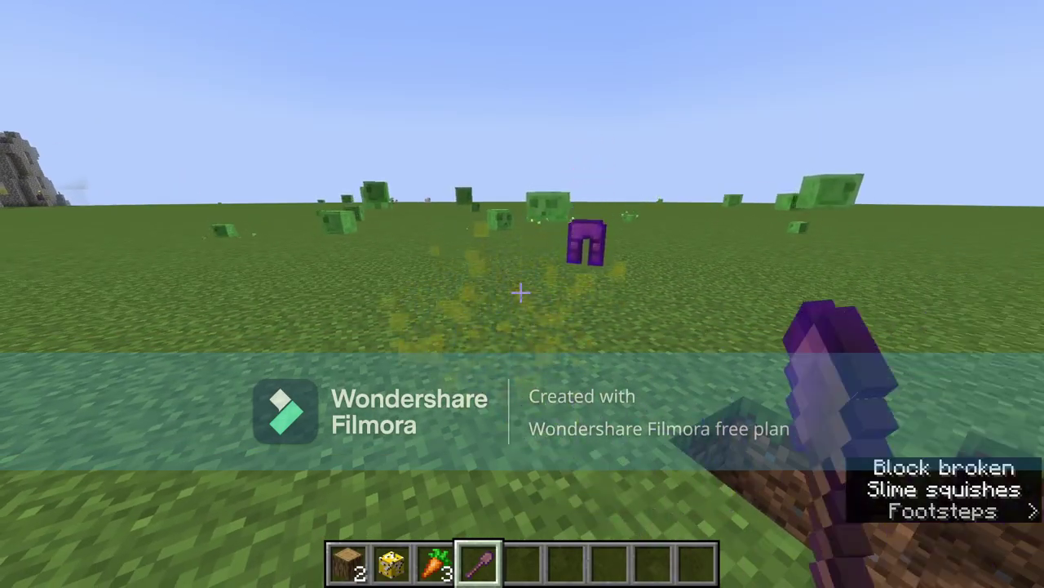
key("w")
key("5")
key("e")
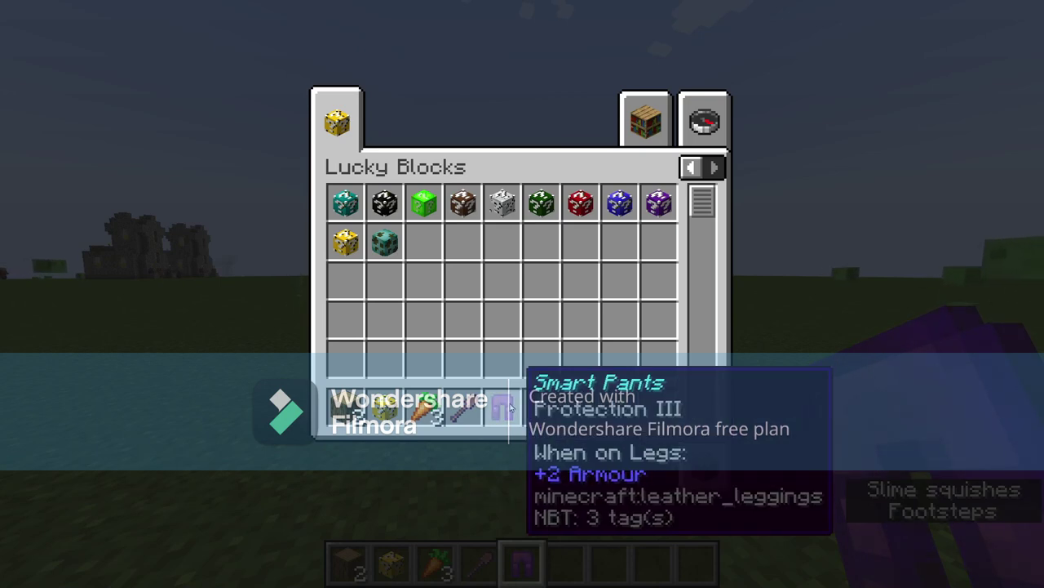
key("e")
Step: Place and break three more yellow lucky blocks, releasing more potatoes
key("3")
key("2")
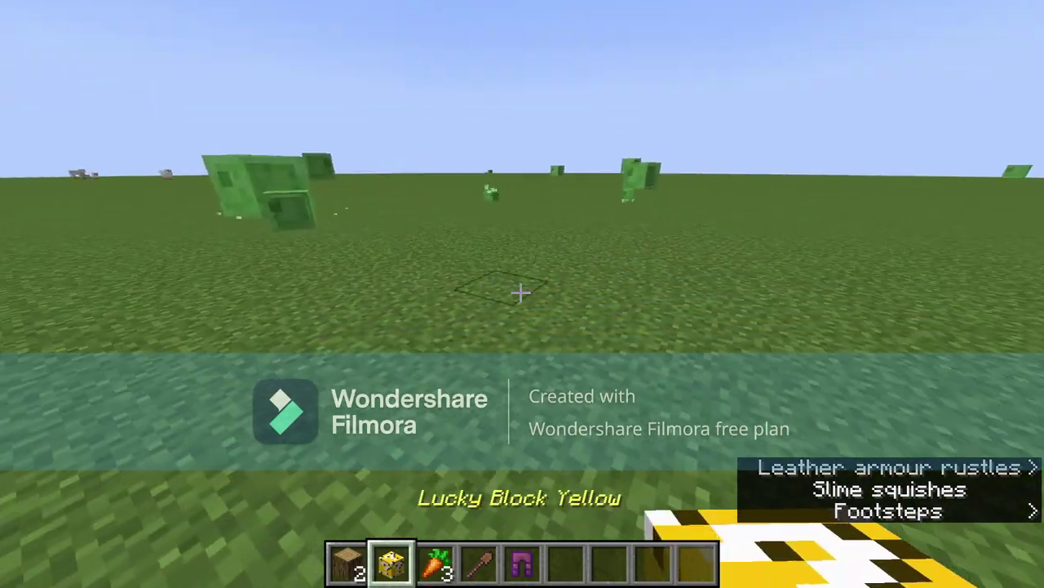
right_click(521, 292)
left_click(521, 292)
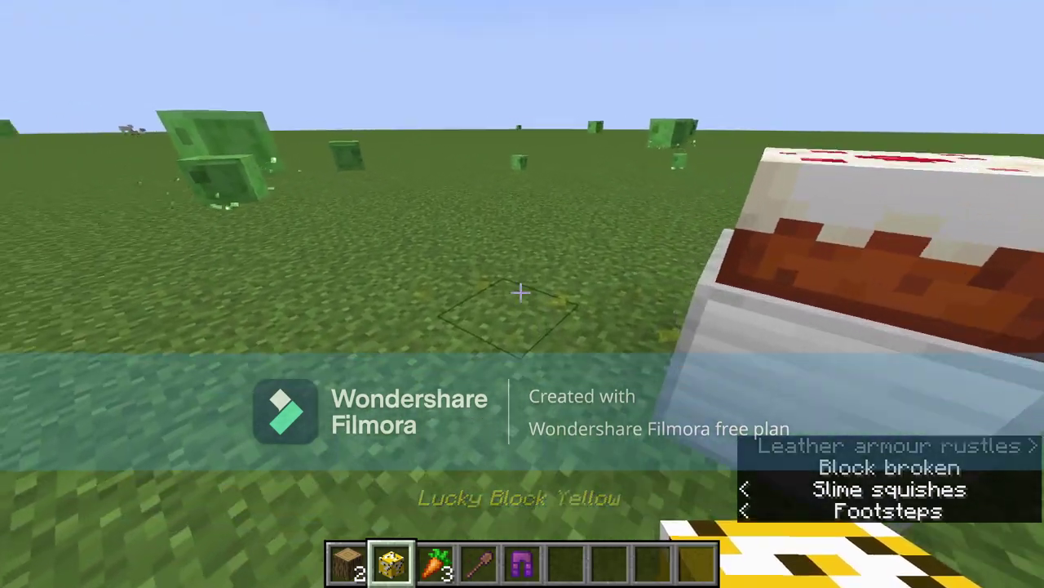
right_click(521, 292)
left_click(520, 292)
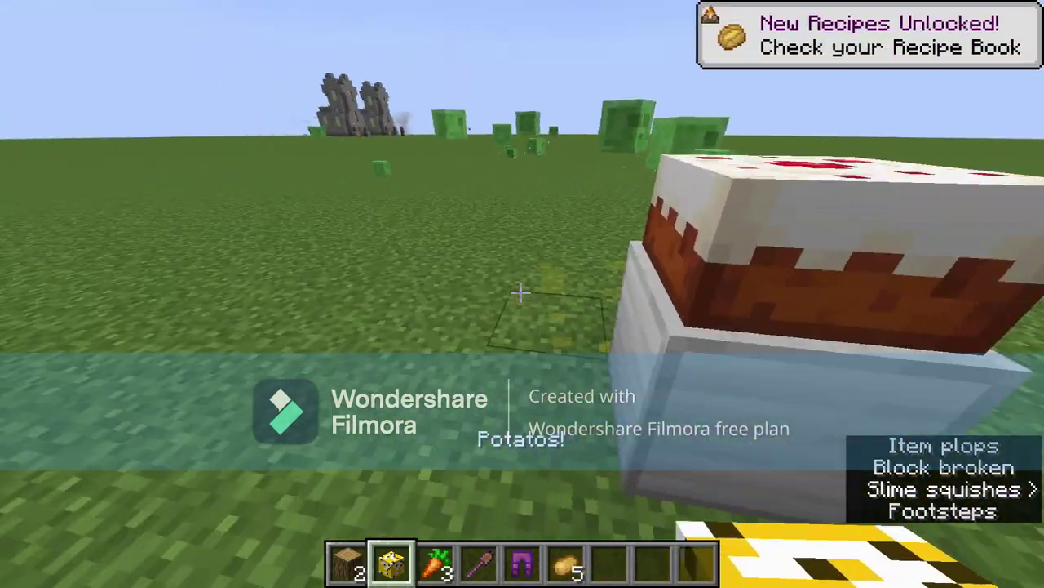
right_click(520, 292)
left_click(520, 292)
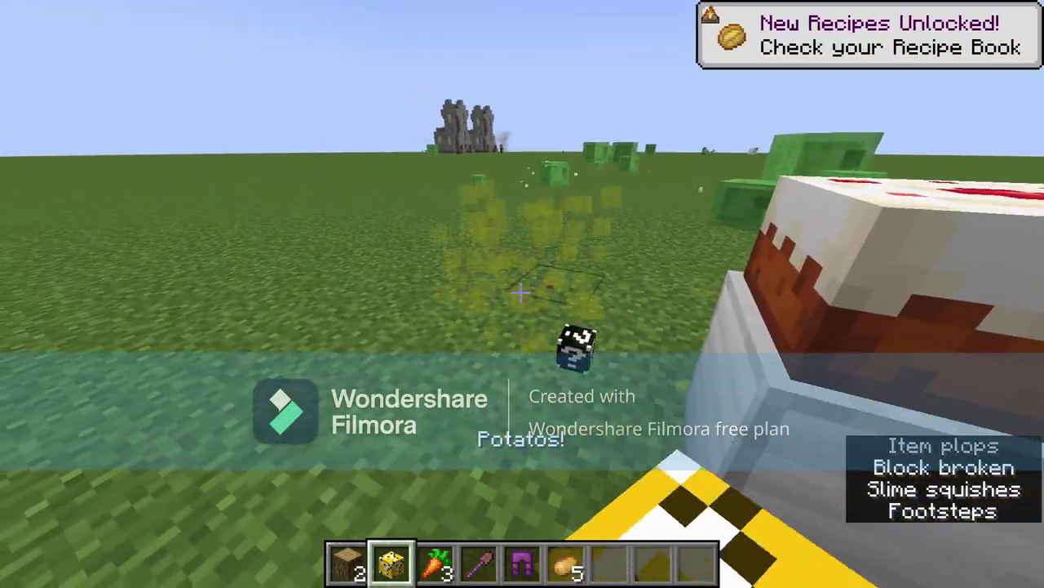
Step: Place and break black lucky blocks from hotbar slot 7
key("6")
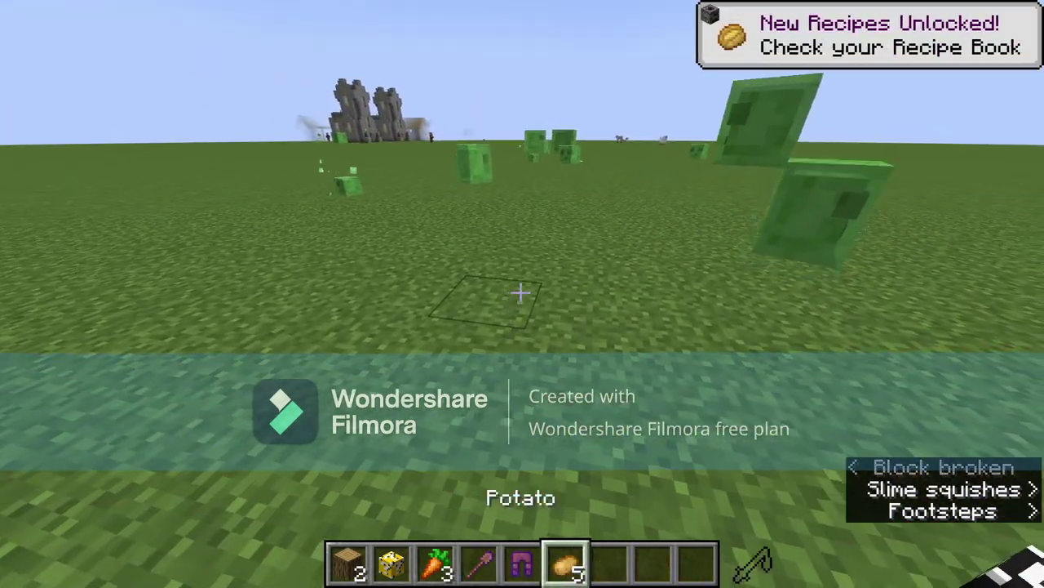
key("7")
right_click(521, 292)
left_click(520, 292)
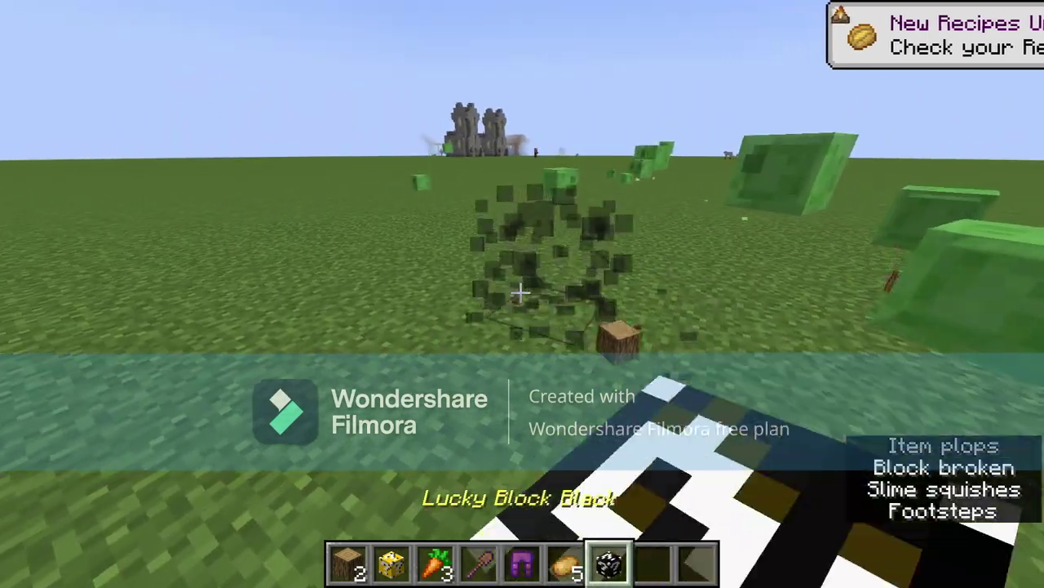
right_click(521, 292)
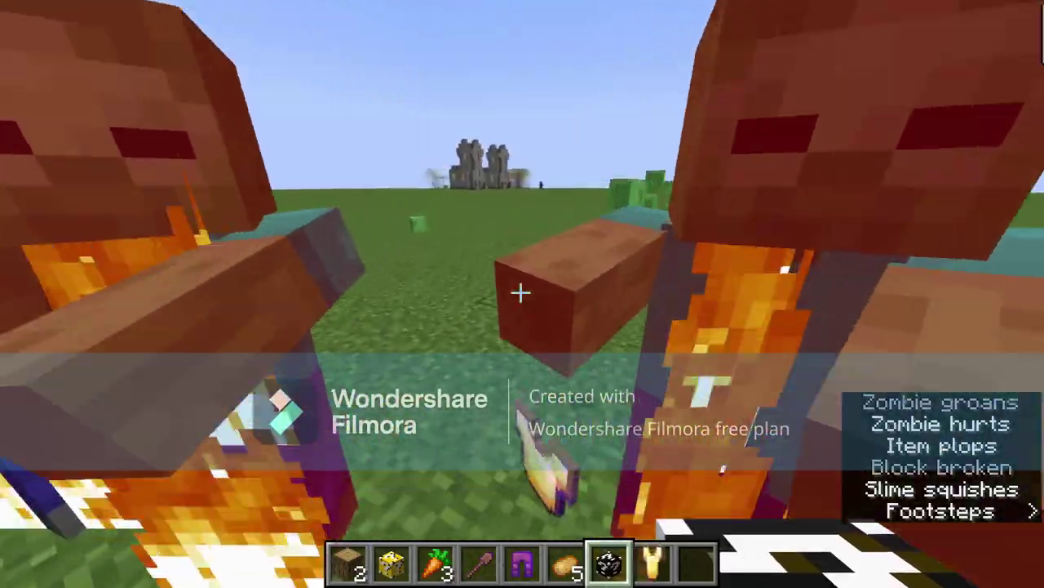
Step: Inspect the El Dorado's Armor Protection III golden chestplate in the inventory
key("8")
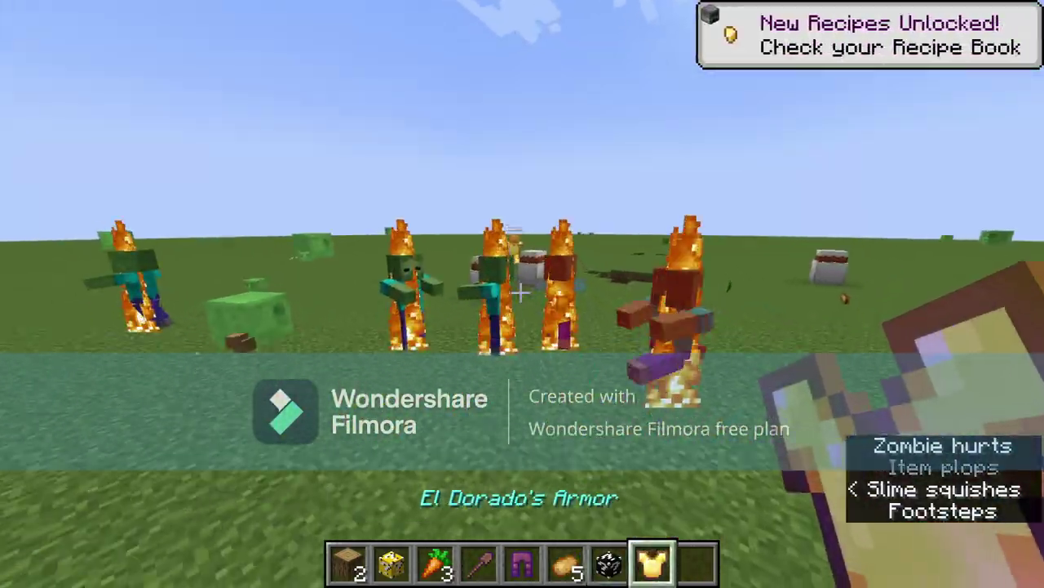
key("e")
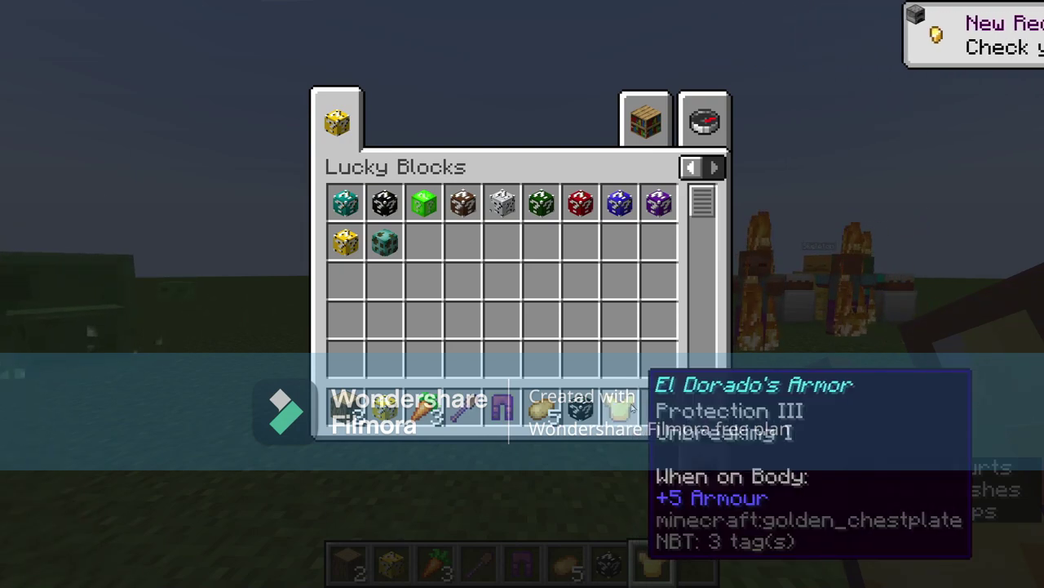
key("e")
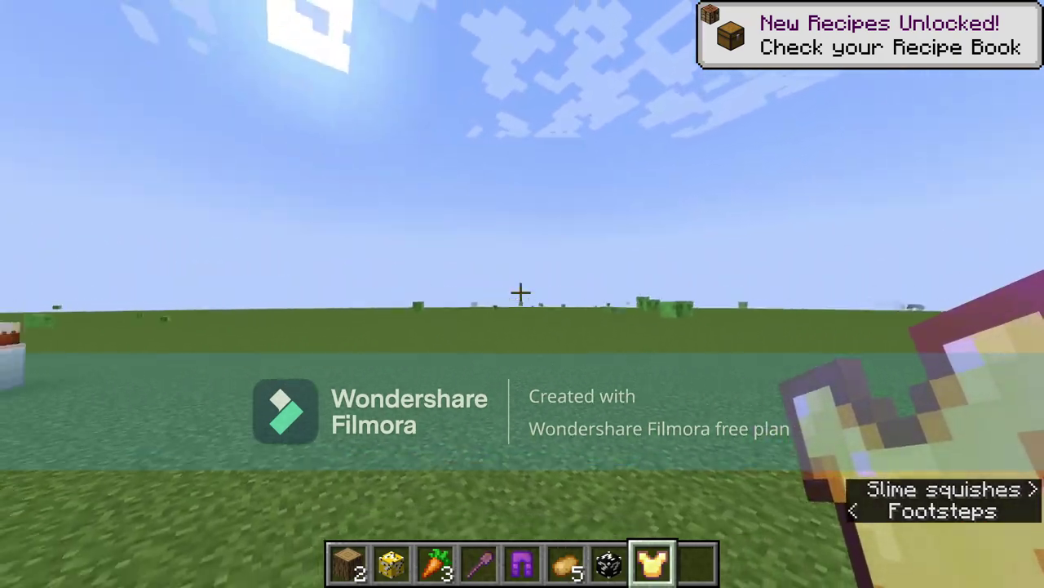
scroll(521, 291, "up", 3)
scroll(520, 291, "up", 3)
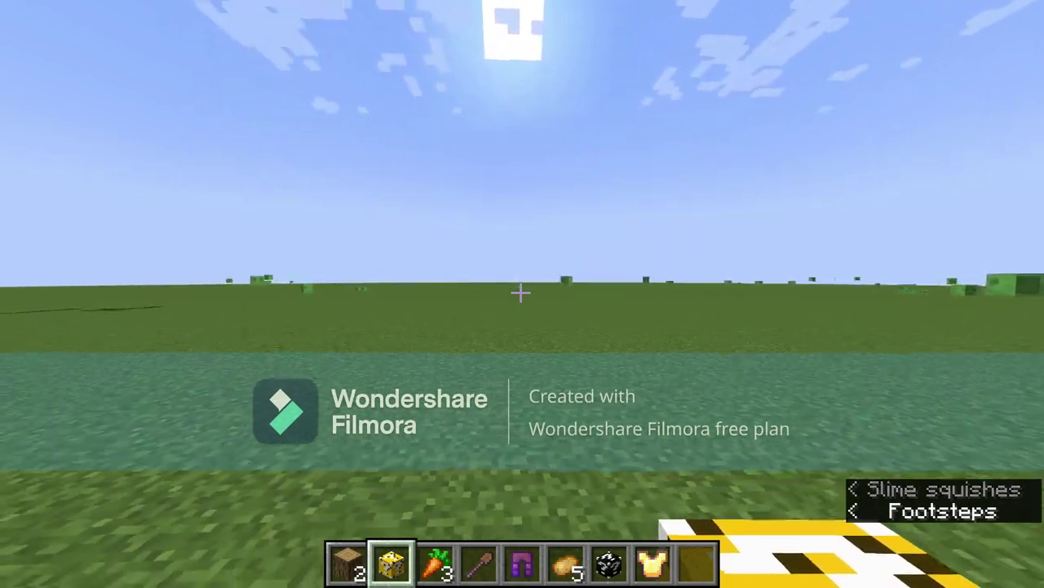
scroll(520, 291, "down", 1)
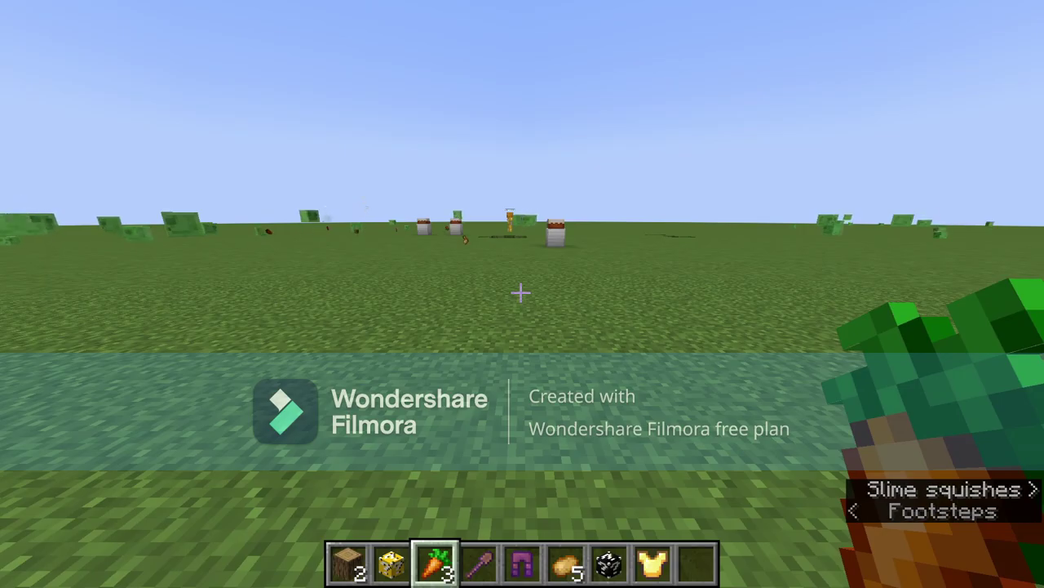
Step: Put a Dropper from the Redstone Blocks category into the last hotbar slot
key("e")
left_click(713, 130)
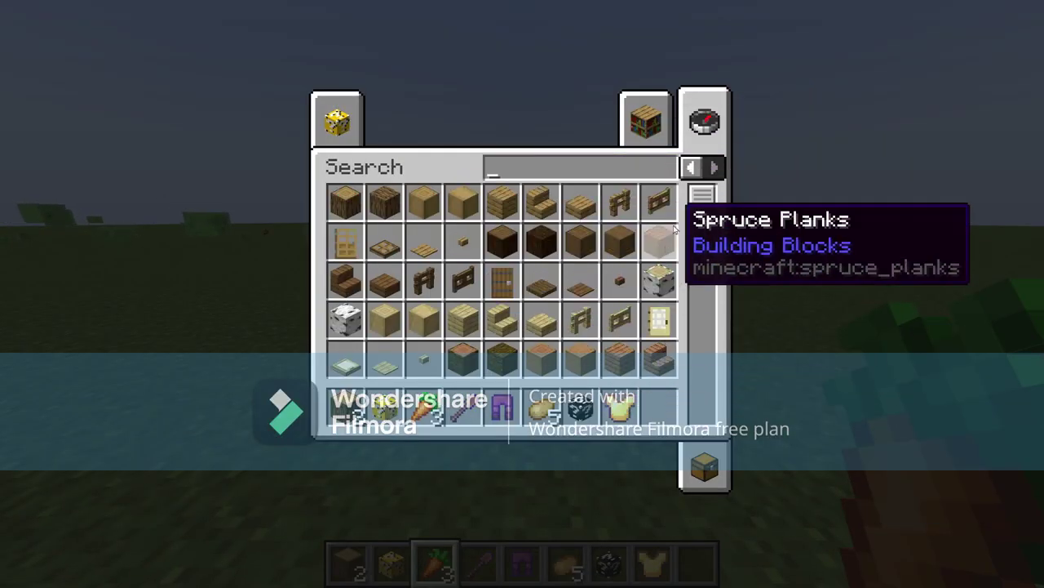
left_click(691, 166)
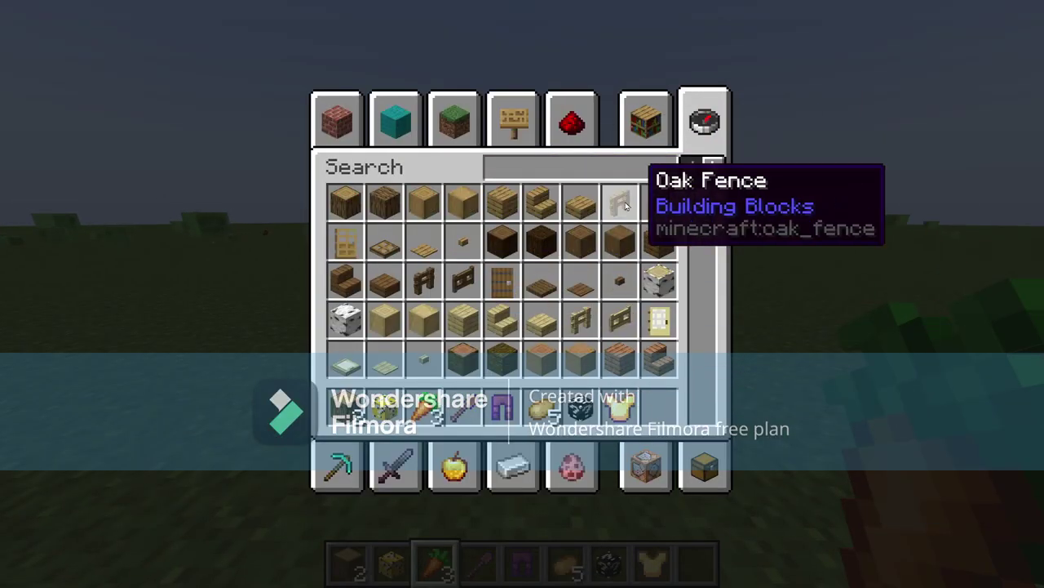
left_click(587, 121)
scroll(530, 359, "down", 2)
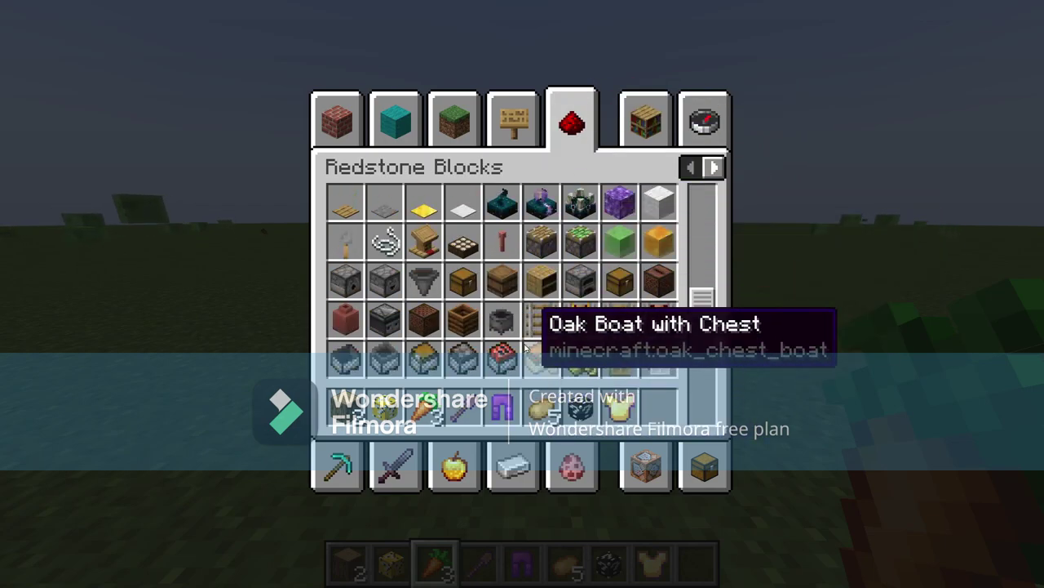
scroll(489, 375, "up", 2)
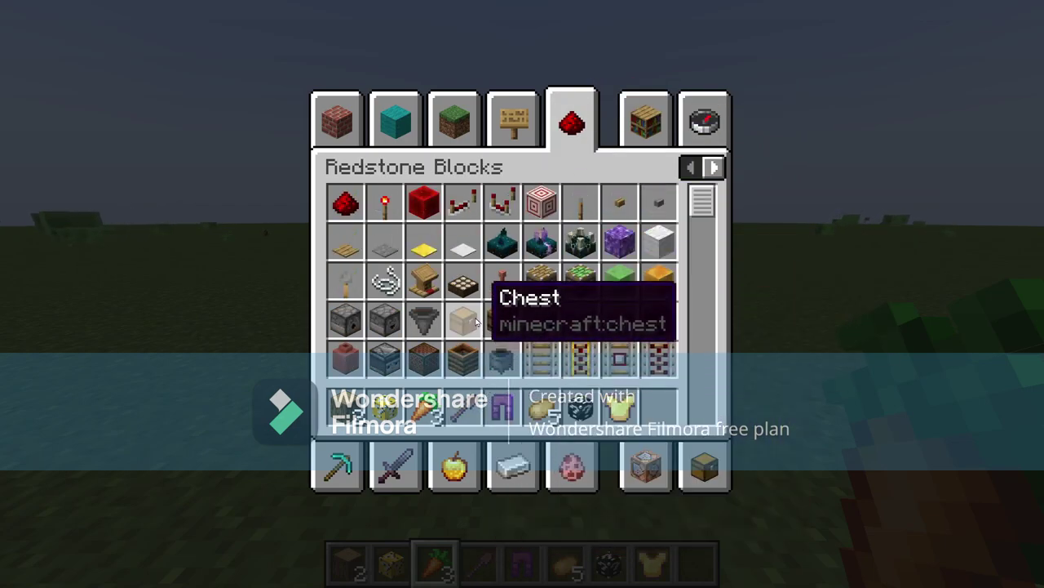
scroll(571, 278, "down", 1)
scroll(498, 294, "down", 1)
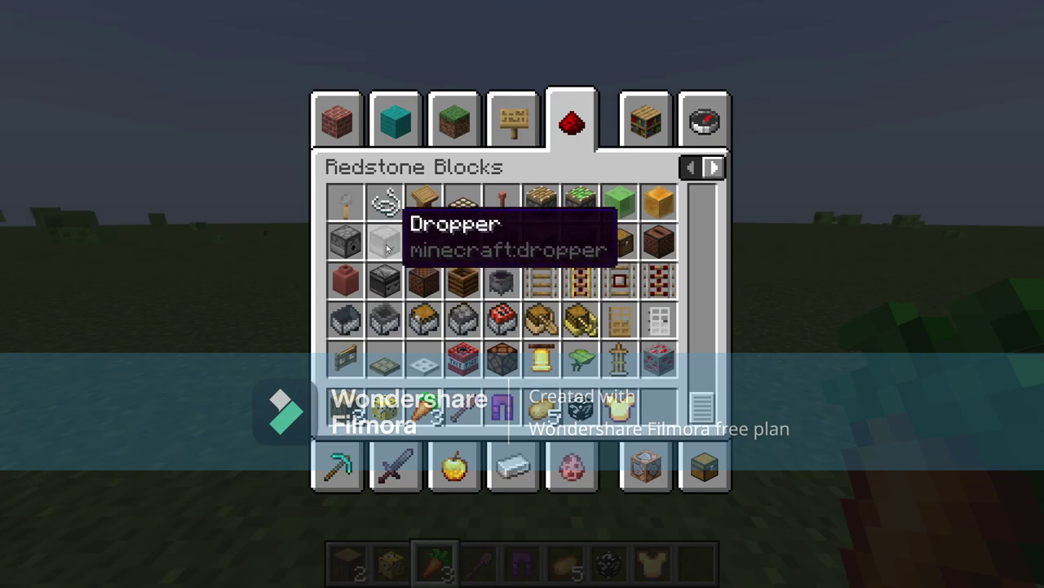
left_click(385, 242)
left_click(653, 408)
Step: Remove the chestplate and carrots from the hotbar and add a Crafting Table from search
left_click(620, 405)
left_click(617, 320)
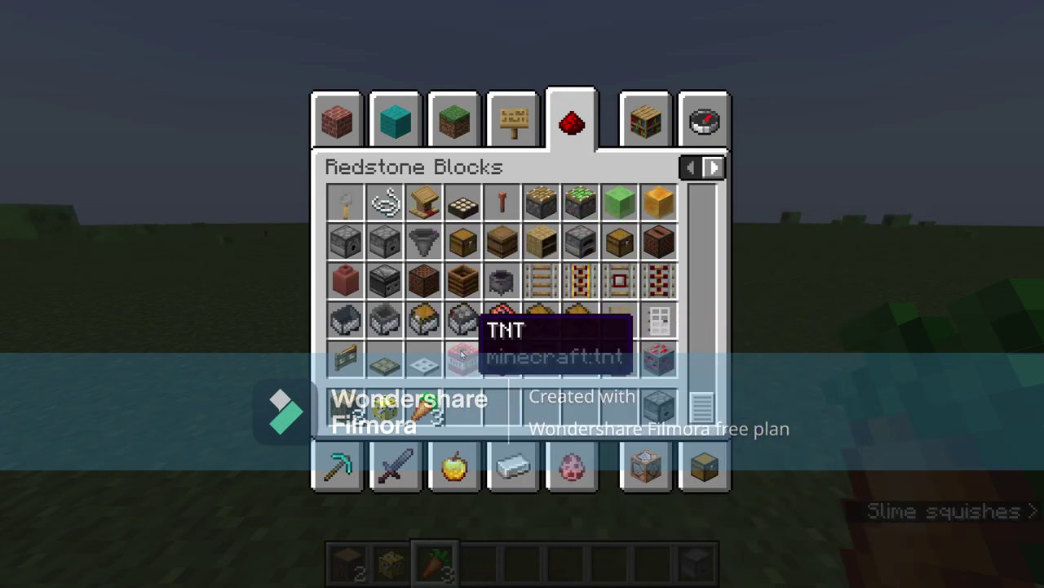
left_click(424, 405)
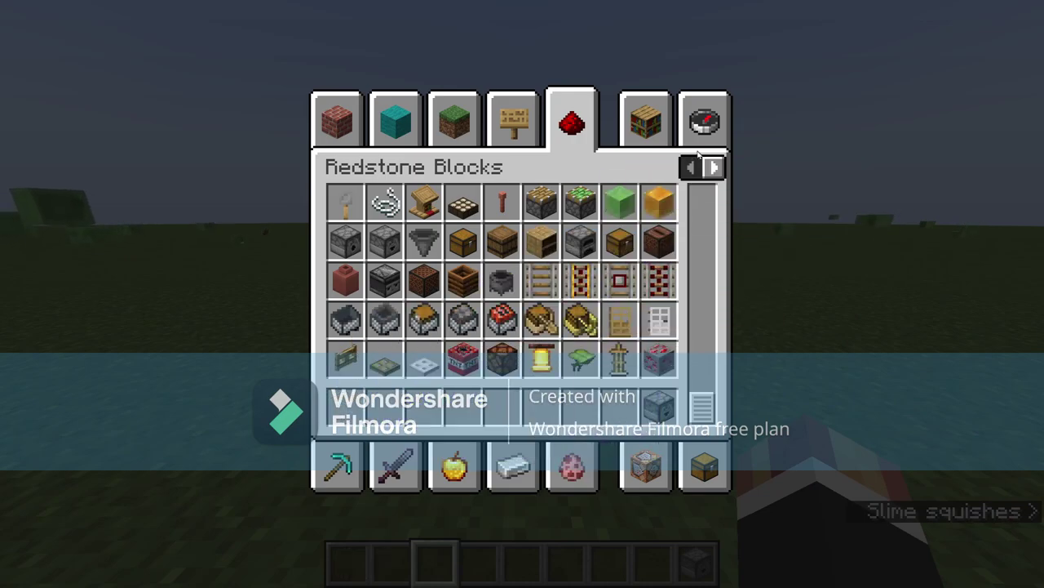
left_click(703, 119)
type("orfa")
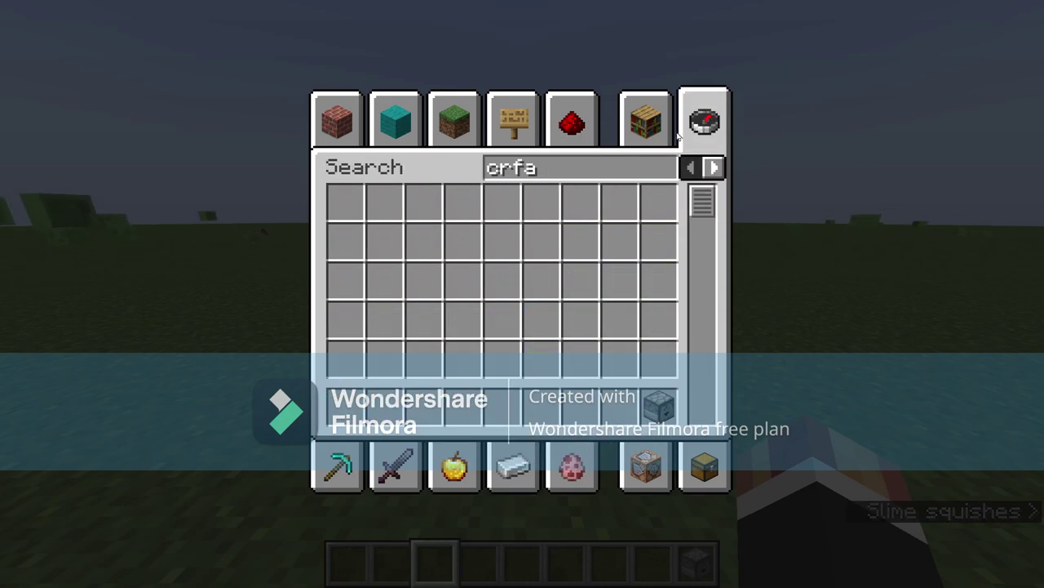
left_click(553, 208)
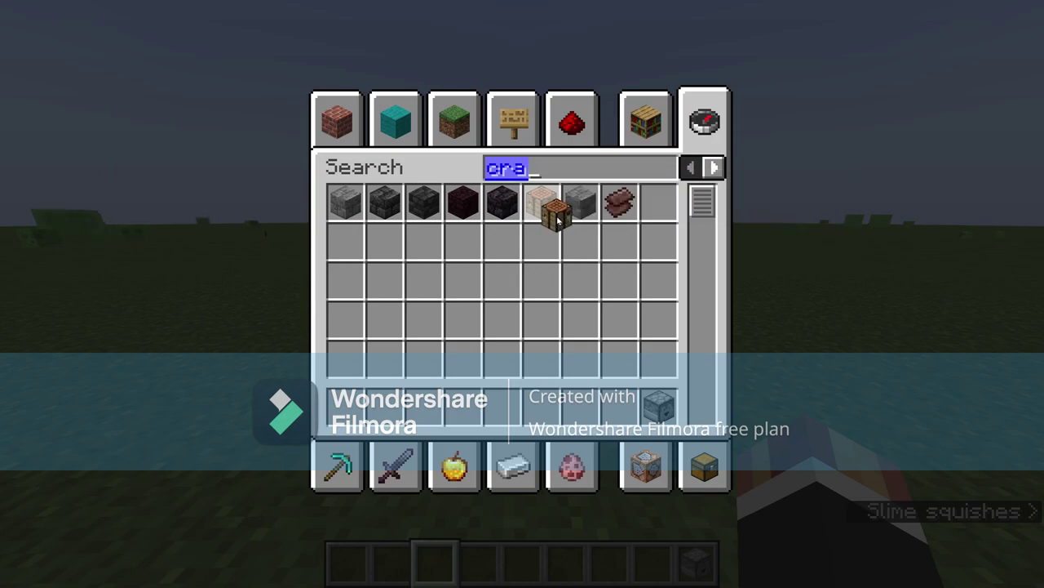
key("BackSpace")
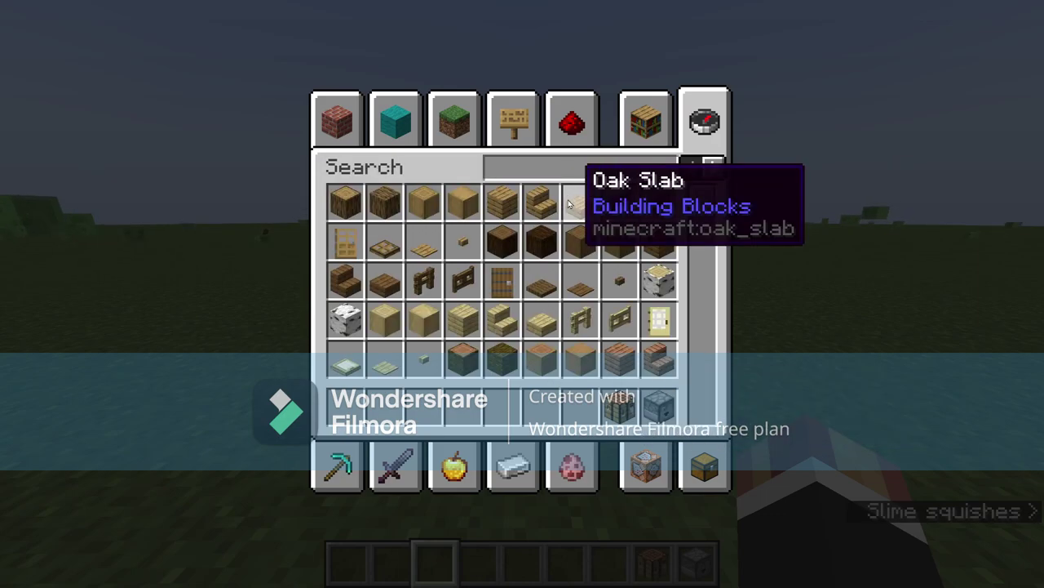
Step: Add ten gold ingots via a 'gol' search, try a 'Bla' search, then close the inventory
scroll(695, 255, "down", 4)
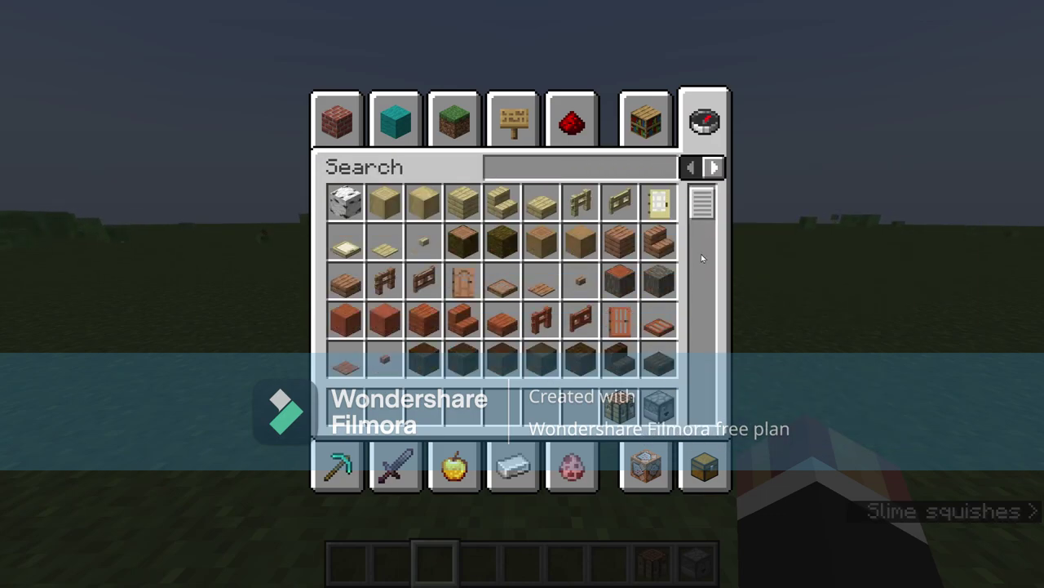
scroll(701, 255, "down", 4)
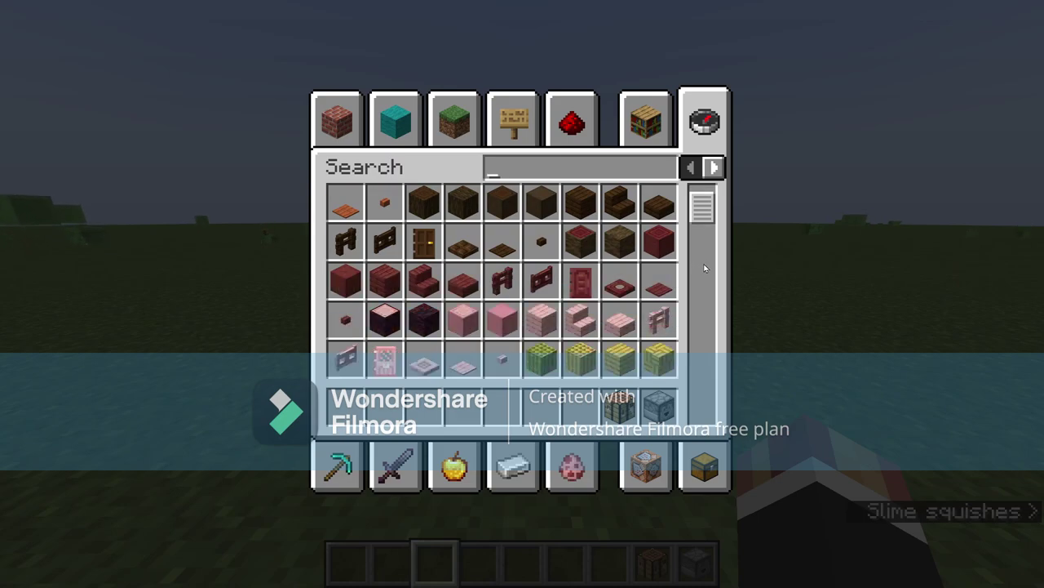
scroll(701, 283, "down", 5)
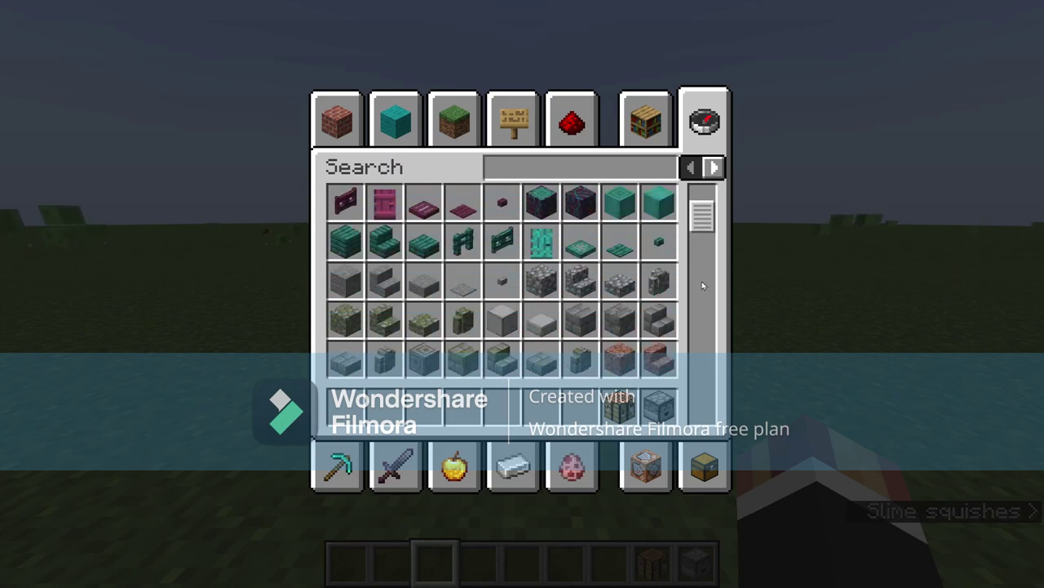
scroll(702, 280, "down", 3)
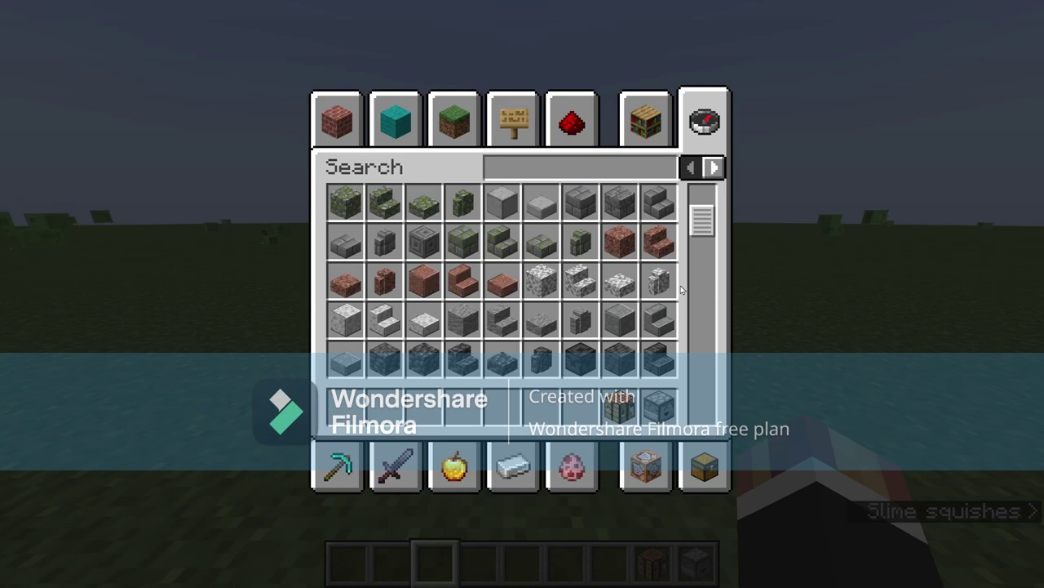
type("gold")
key("ctrl+a")
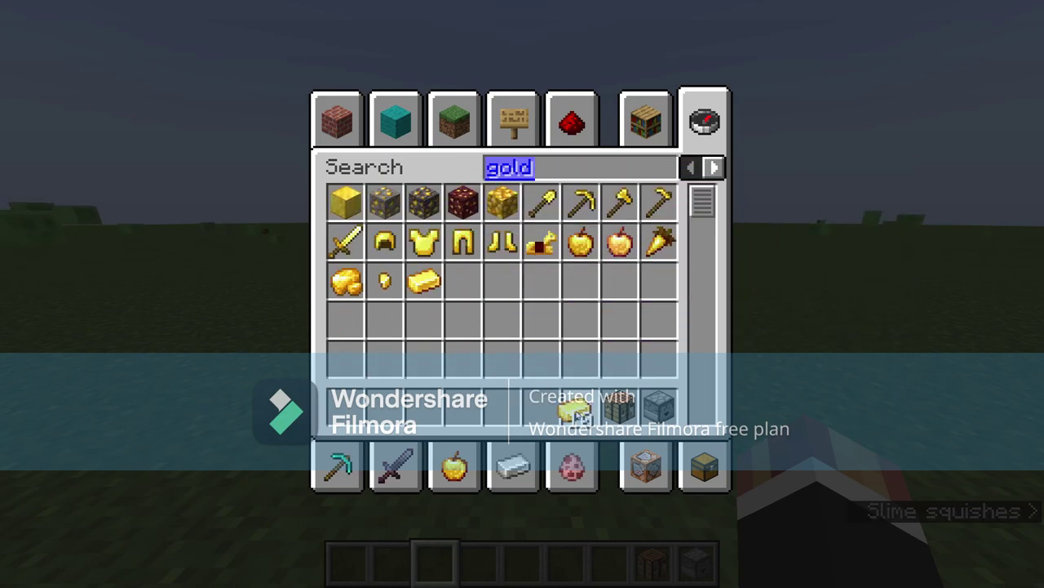
key("BackSpace")
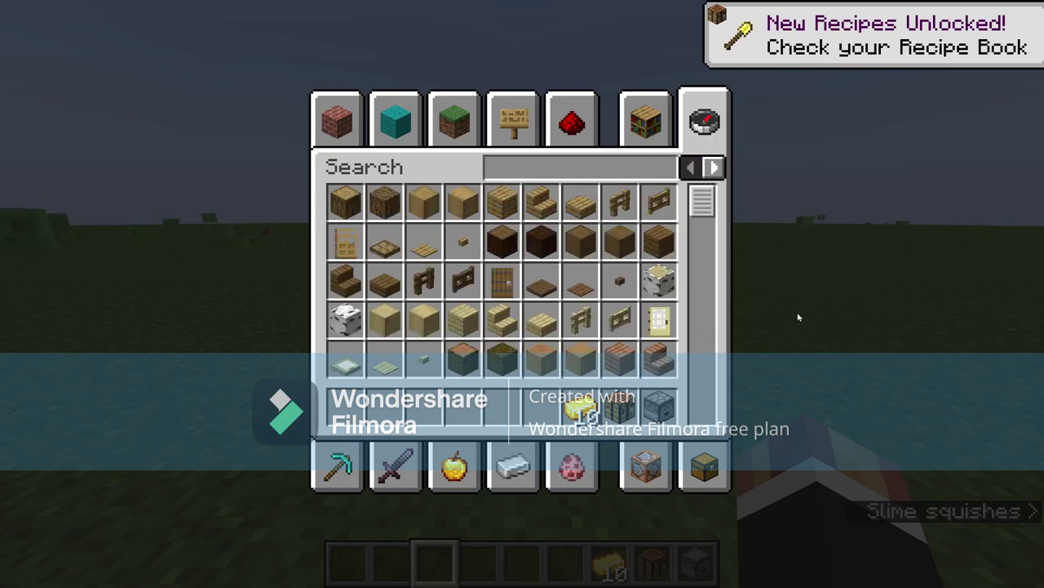
type("Bla")
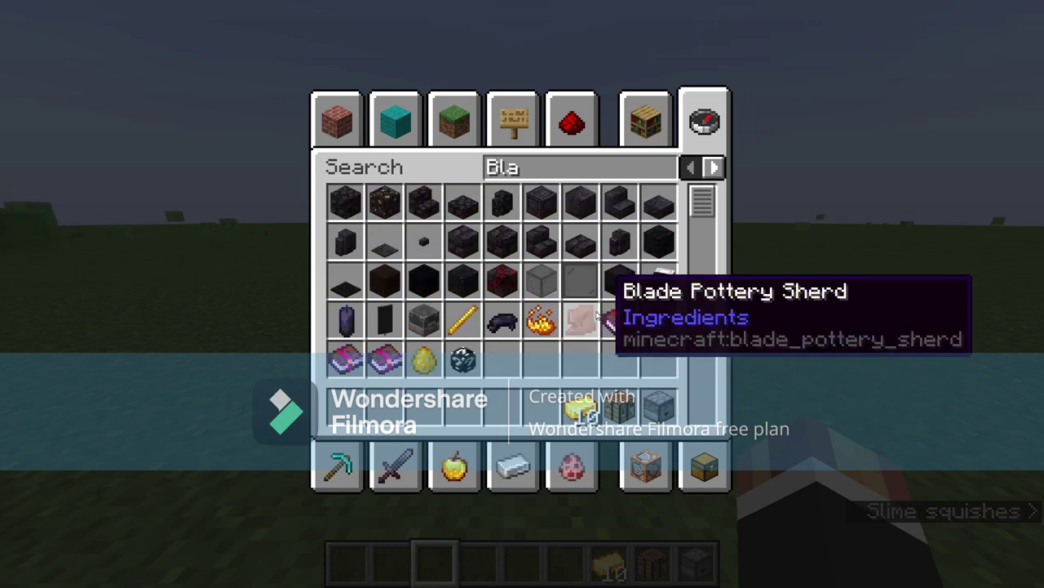
key("ctrl+a")
key("Escape")
scroll(520, 293, "down", 5)
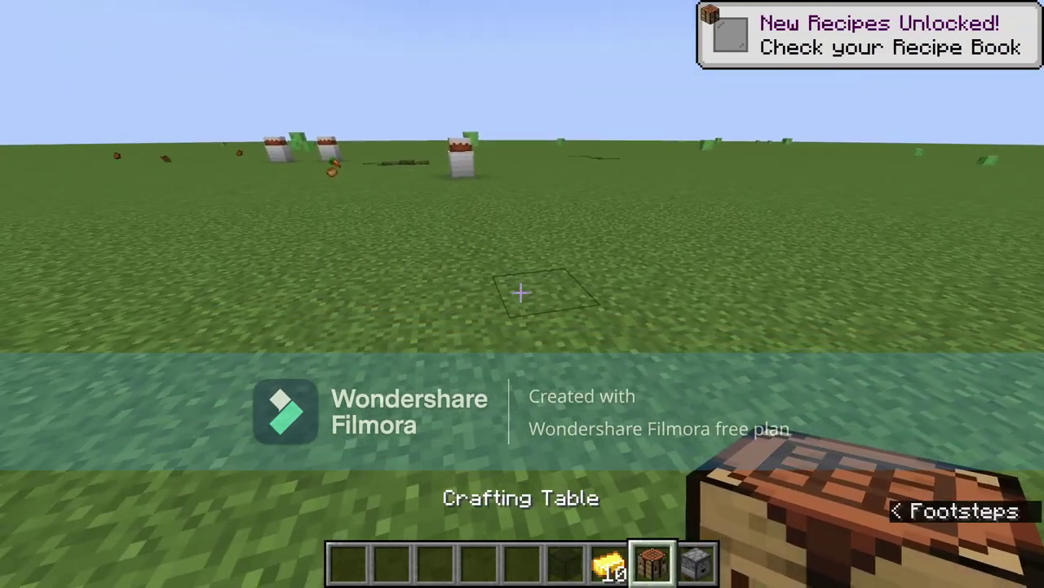
Step: Place the crafting table; arrange gold around a centre dropper, black glass bottom-middle; take Lucky Block Black
right_click(521, 292)
right_click(520, 292)
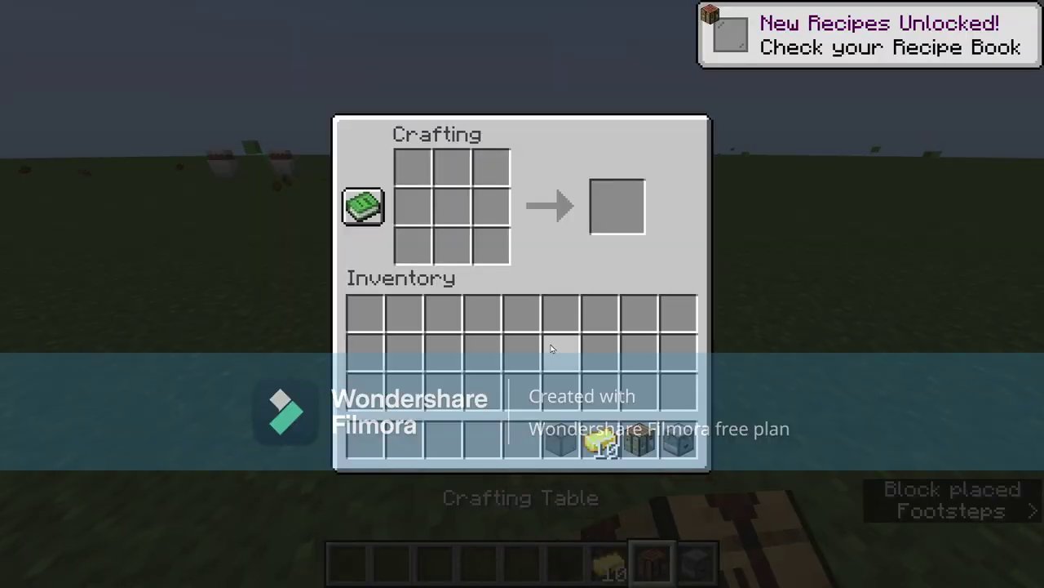
left_click(601, 441)
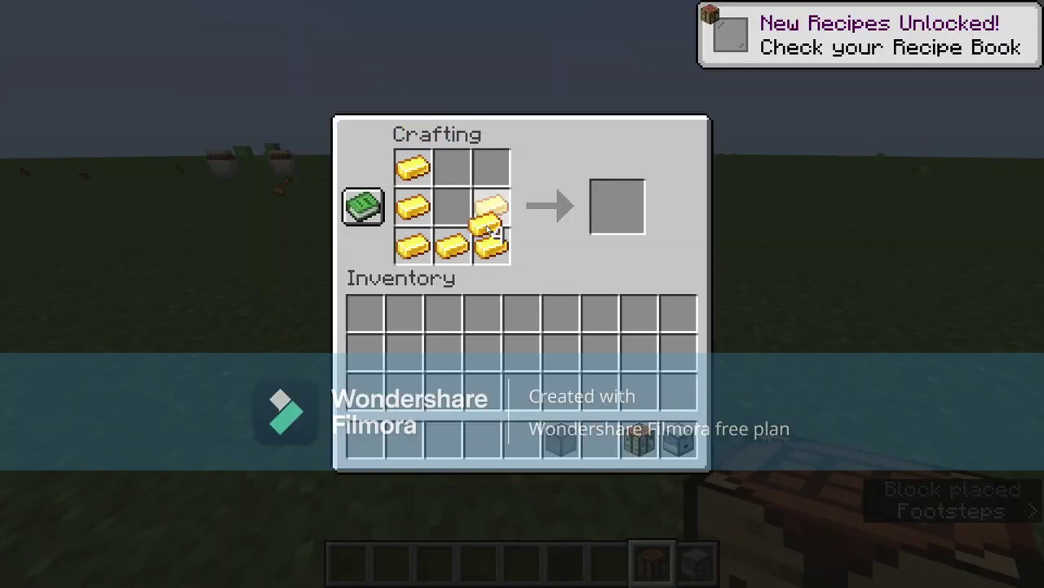
left_click(602, 392)
left_click(682, 438)
left_click(453, 208)
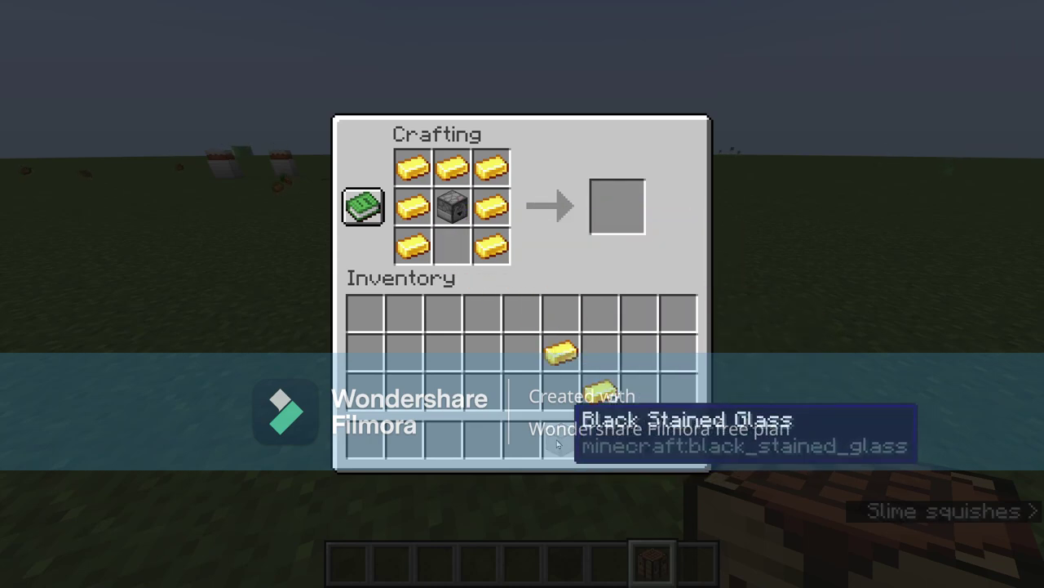
left_click(458, 252)
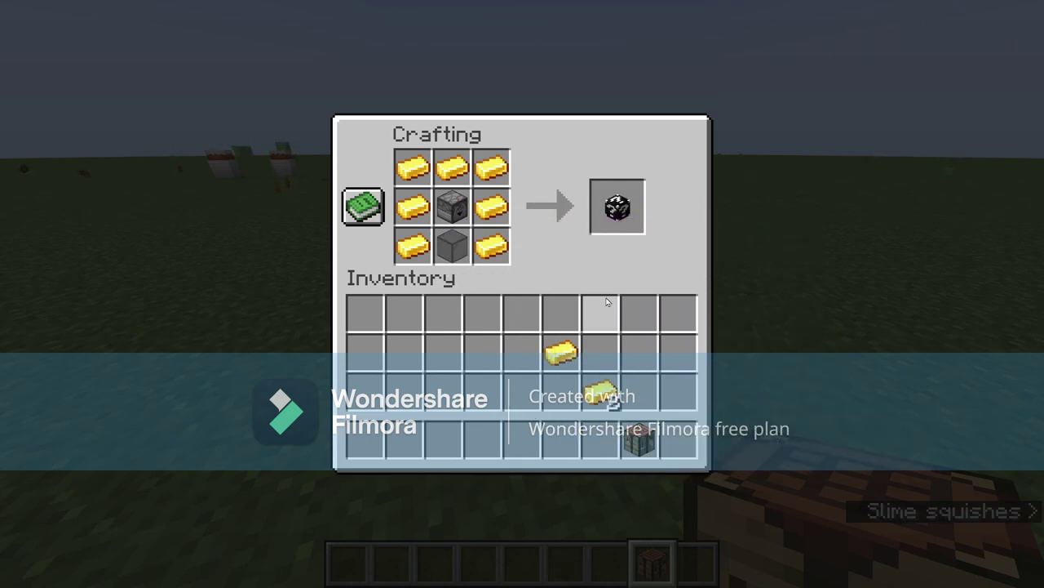
left_click(618, 206)
left_click(630, 353)
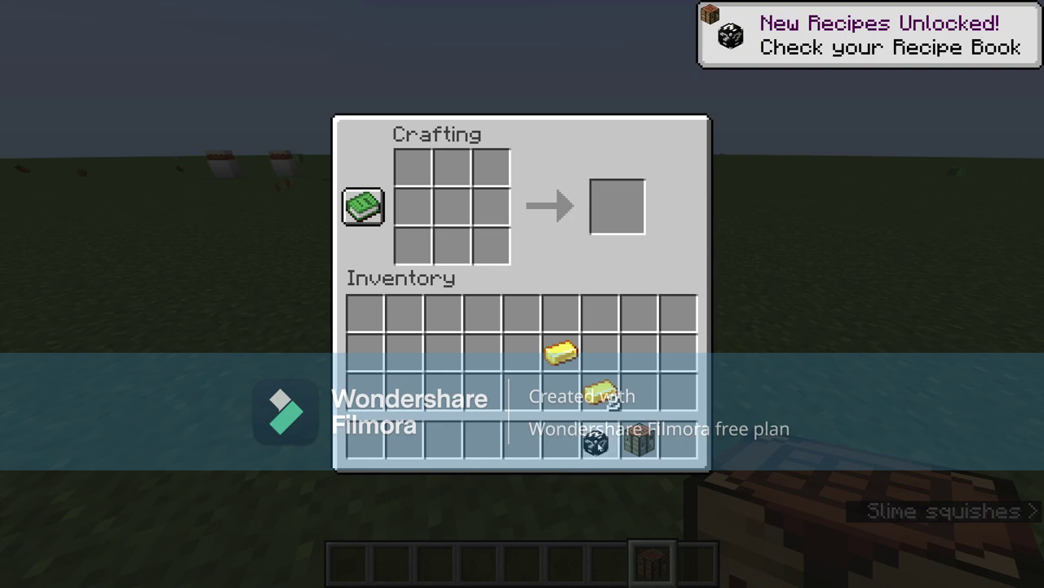
Step: Close the crafting screen, switch to front-facing third-person view with F5, and walk forward
key("e")
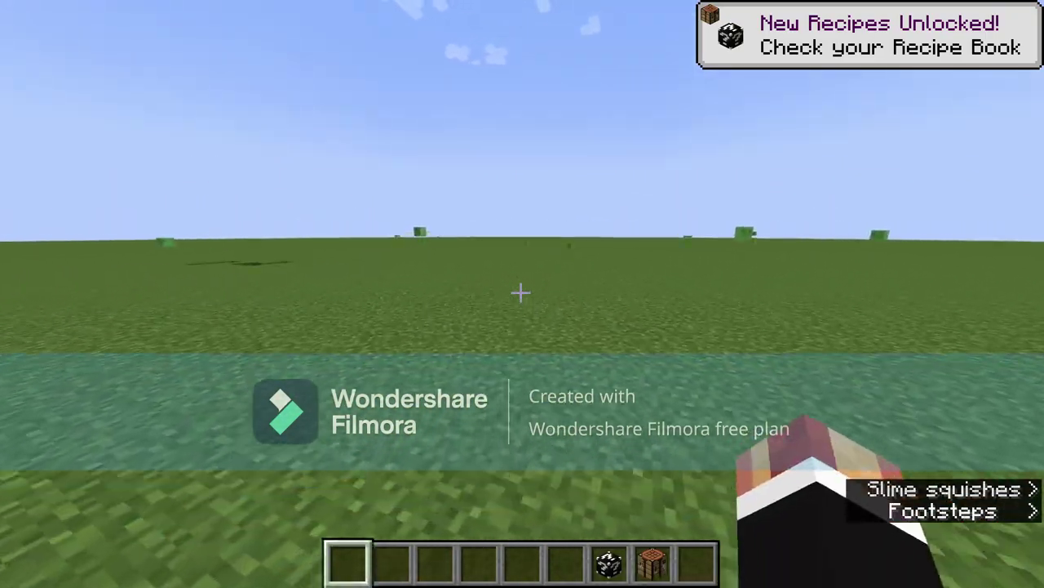
key("e")
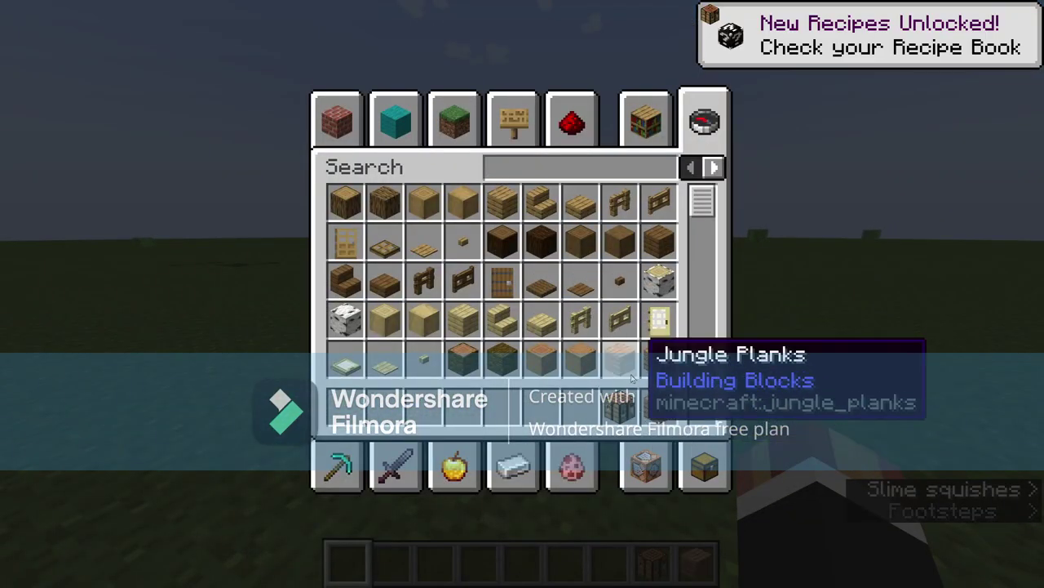
key("e")
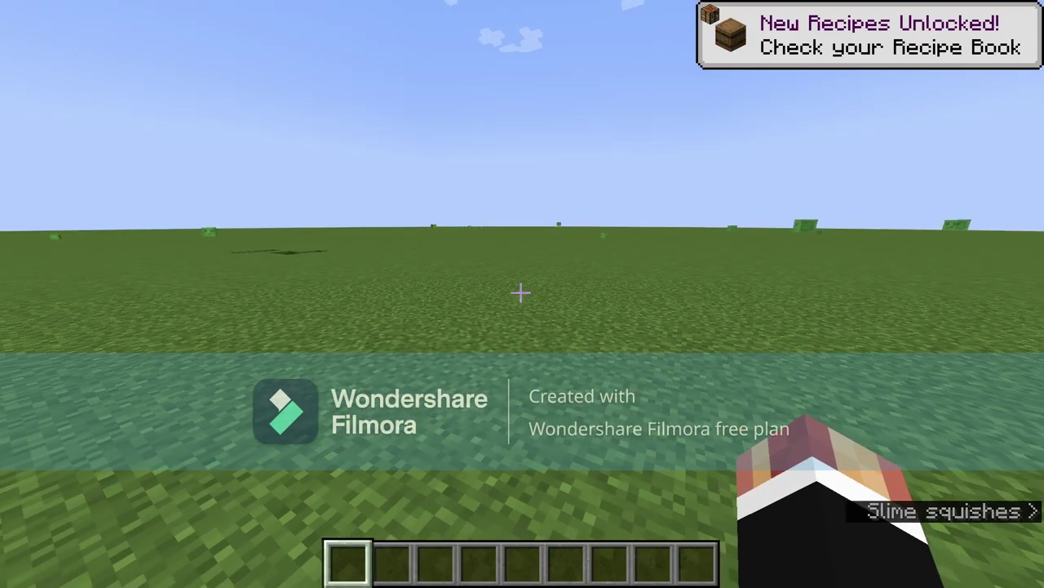
key("F5")
key("F5")
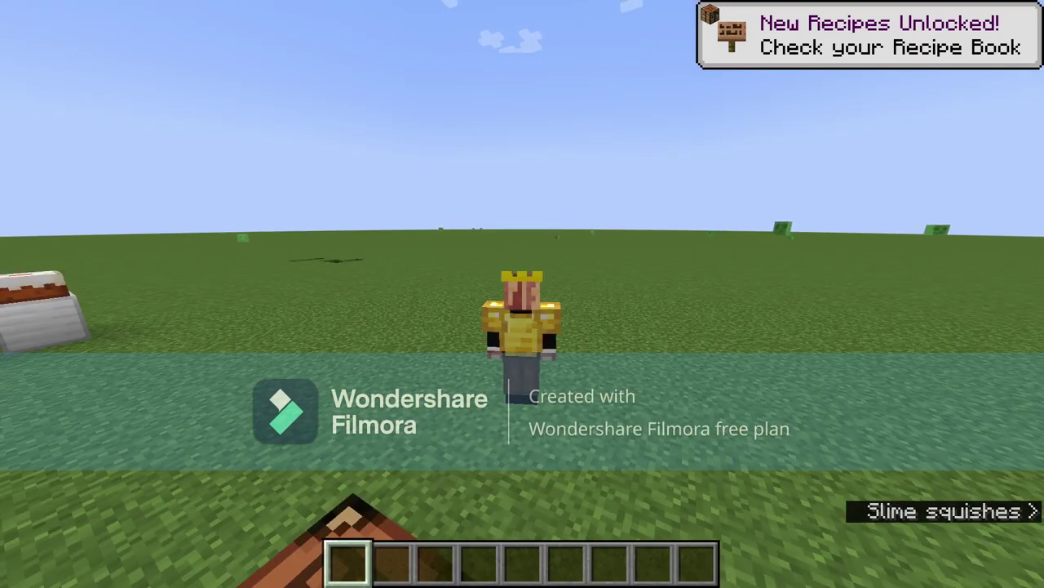
key("w")
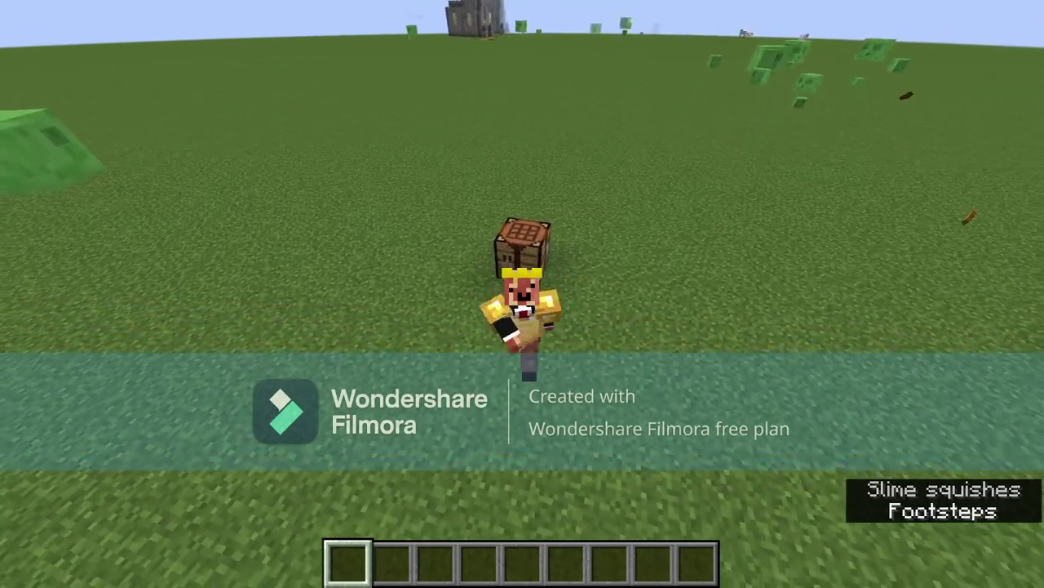